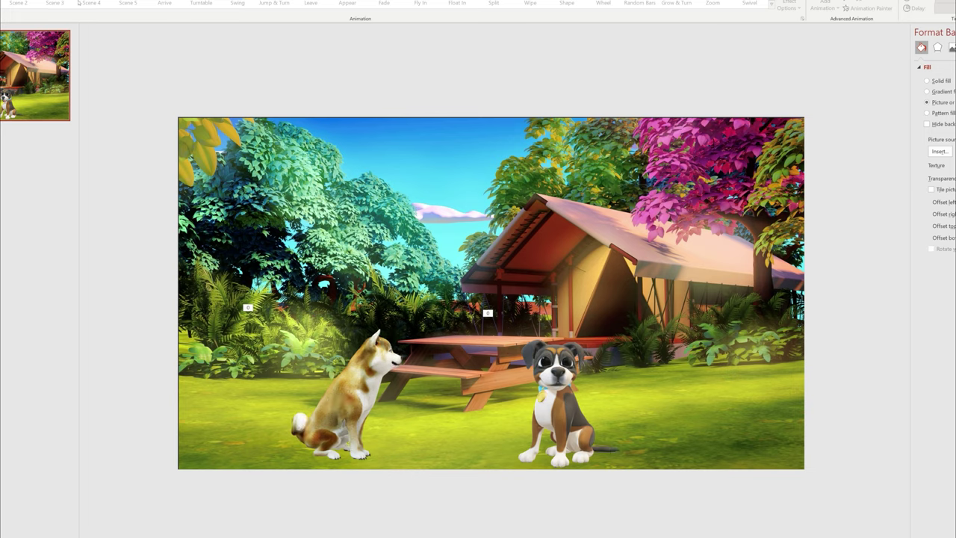
Insert the purple flower cluster from the Flowers and Plants stock 3D models and place it over the slide's lower-left edge beside the husky
{"action": "key", "text": "alt+n"}
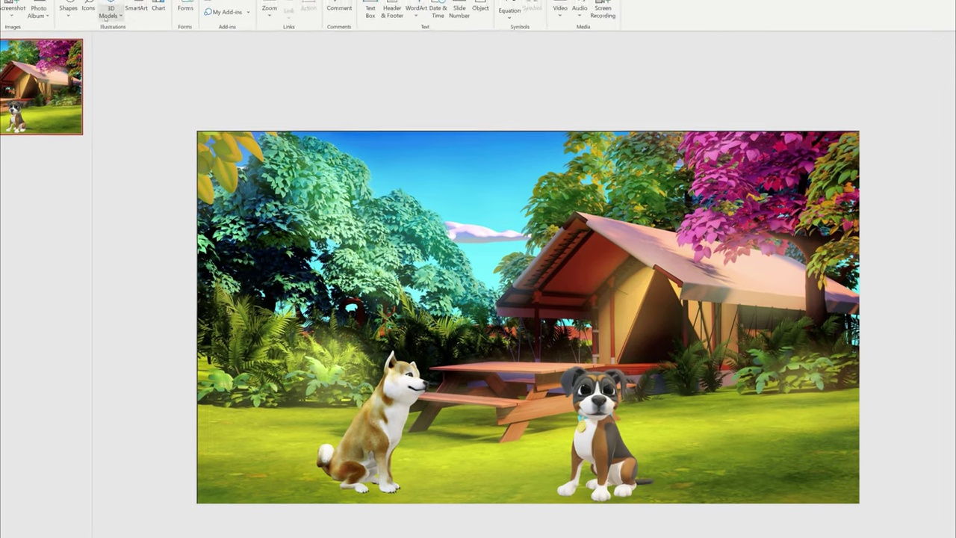
{"action": "left_click", "coordinate": [96, 4]}
{"action": "left_click", "coordinate": [124, 50]}
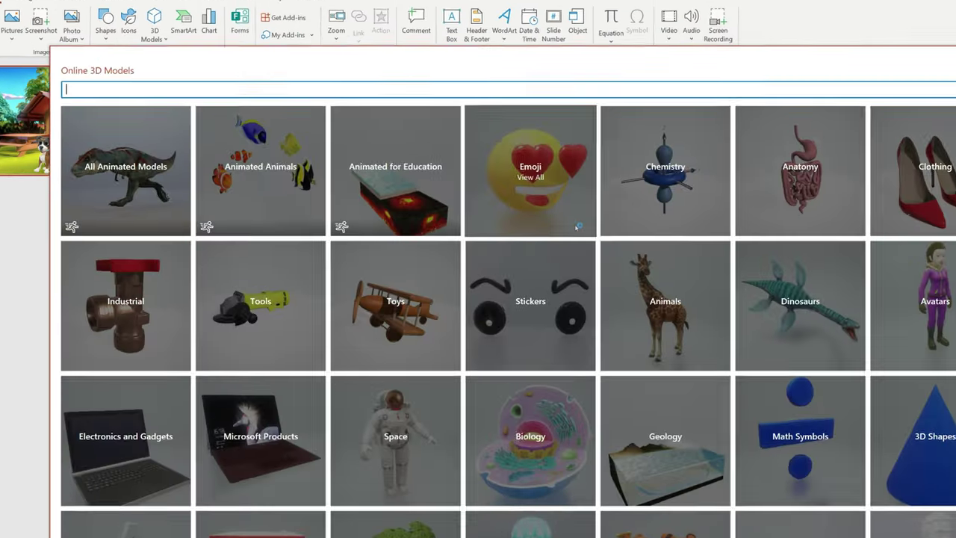
{"action": "scroll", "coordinate": [491, 249], "scroll_direction": "down", "scroll_amount": 6}
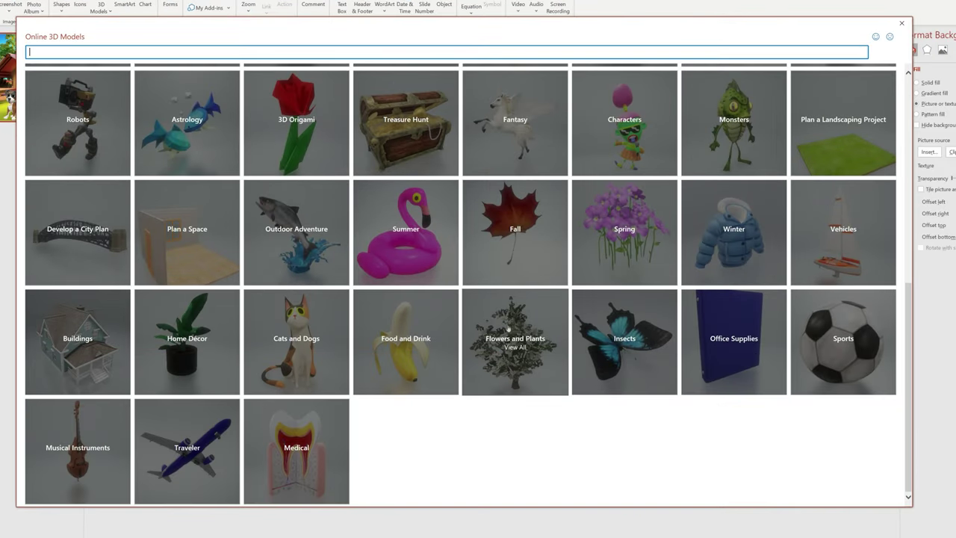
{"action": "left_click", "coordinate": [508, 327]}
{"action": "scroll", "coordinate": [505, 306], "scroll_direction": "down", "scroll_amount": 2}
{"action": "scroll", "coordinate": [505, 303], "scroll_direction": "up", "scroll_amount": 2}
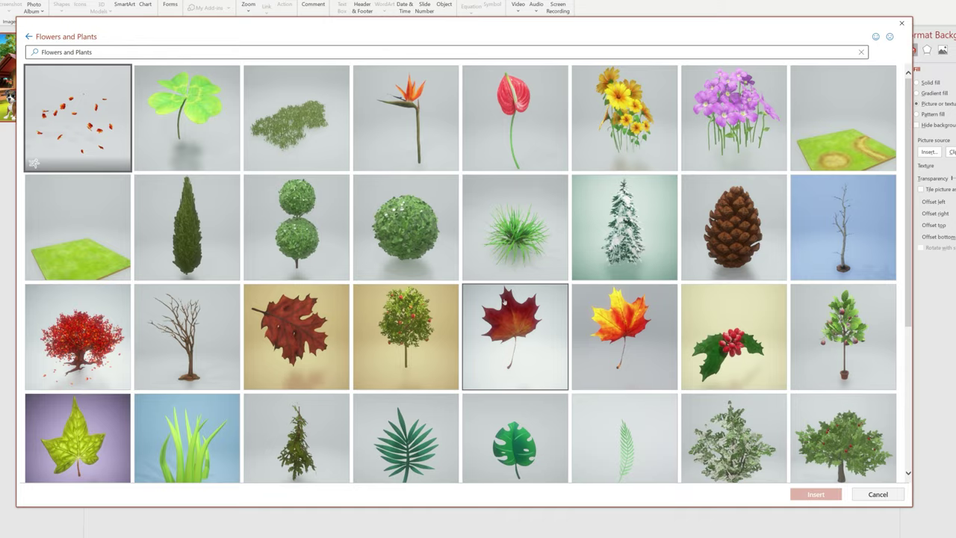
{"action": "left_click", "coordinate": [732, 112]}
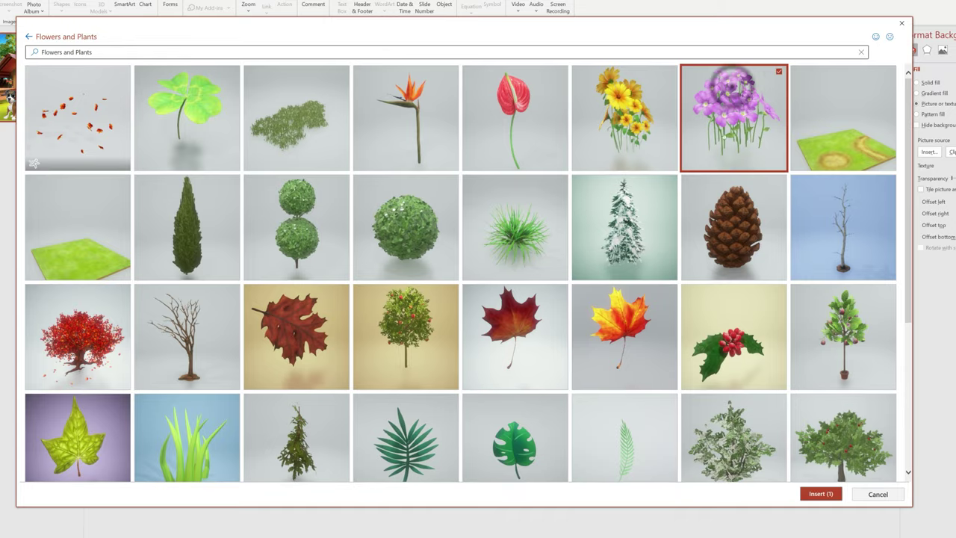
{"action": "left_click", "coordinate": [812, 493]}
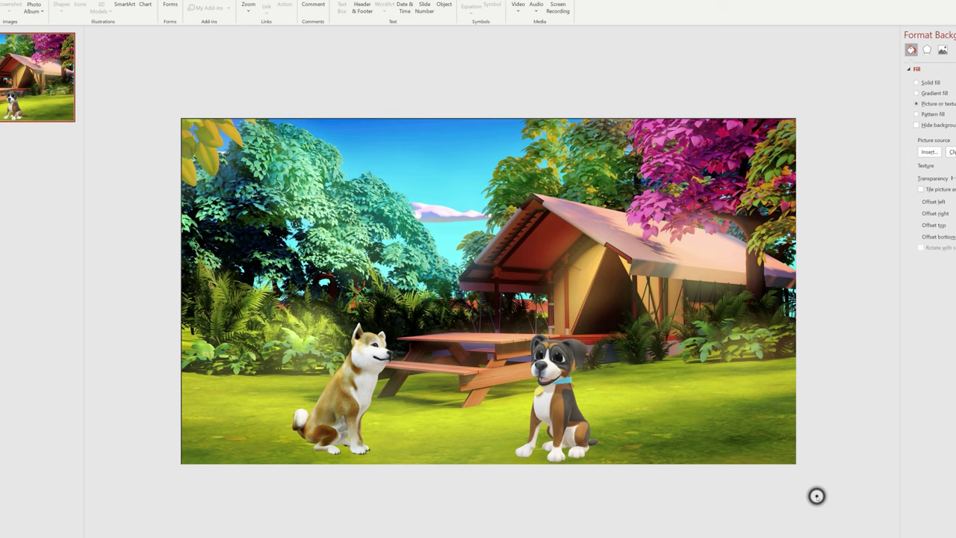
{"action": "left_click_drag", "start_coordinate": [478, 299], "coordinate": [227, 462]}
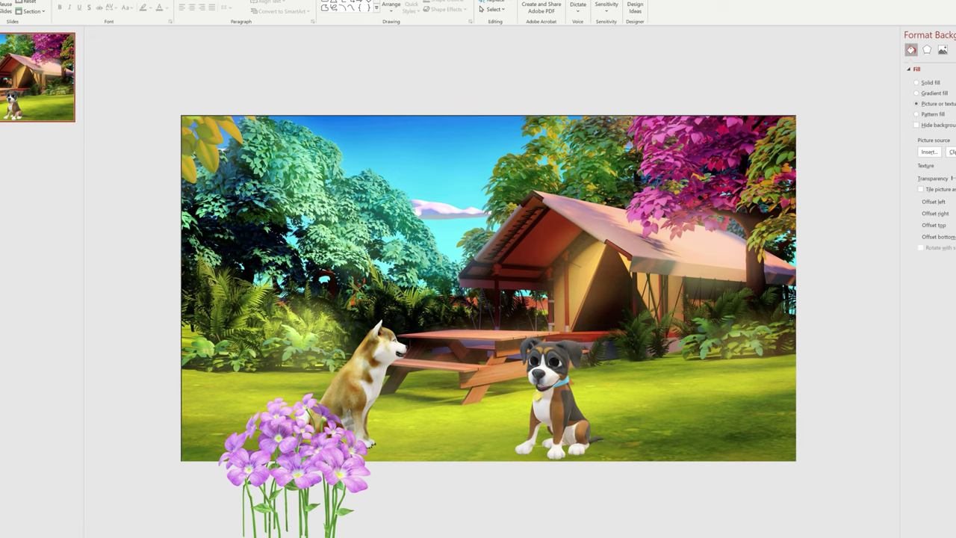
Insert the hummingbird from the Animated Animals category of the stock 3D models
{"action": "key", "text": "alt+n"}
{"action": "left_click", "coordinate": [107, 11]}
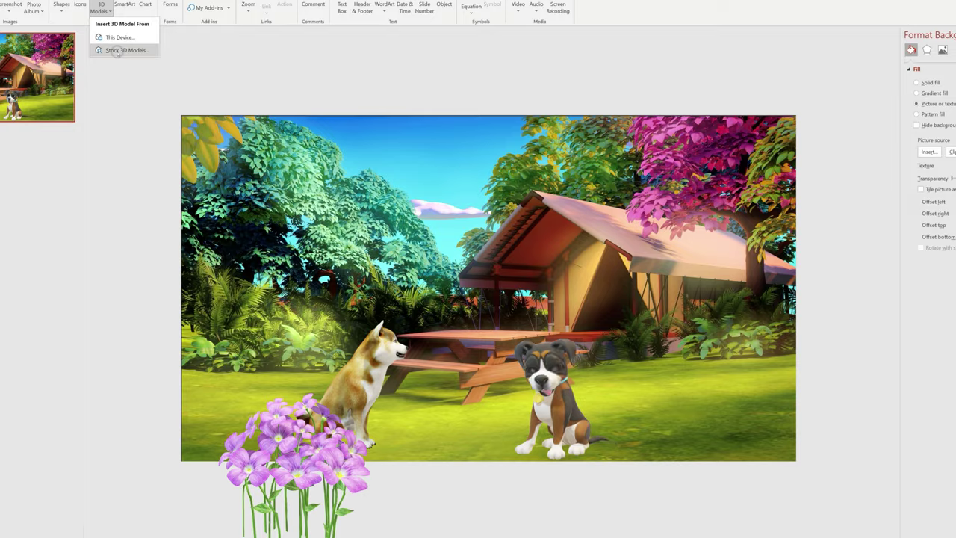
{"action": "left_click", "coordinate": [120, 48]}
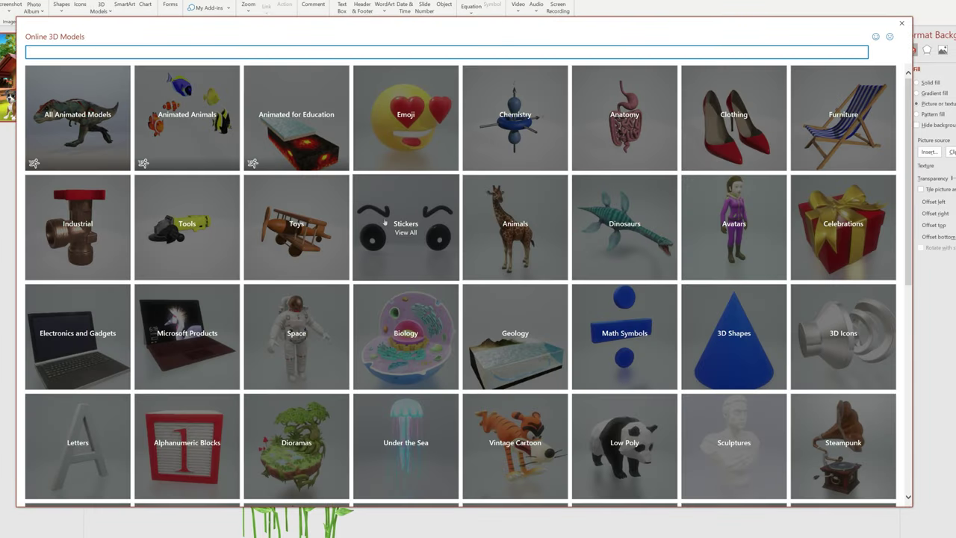
{"action": "left_click", "coordinate": [198, 99]}
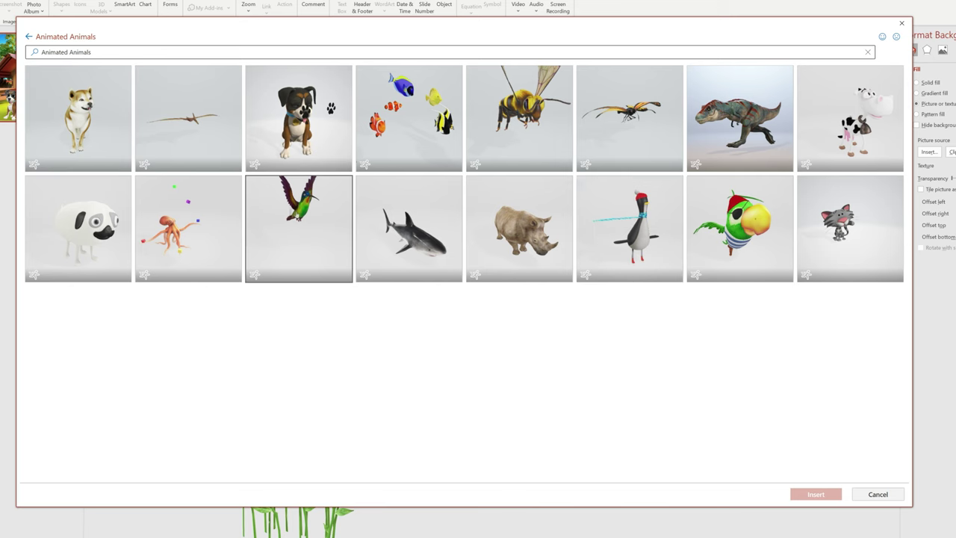
{"action": "left_click", "coordinate": [299, 224]}
{"action": "left_click", "coordinate": [820, 494]}
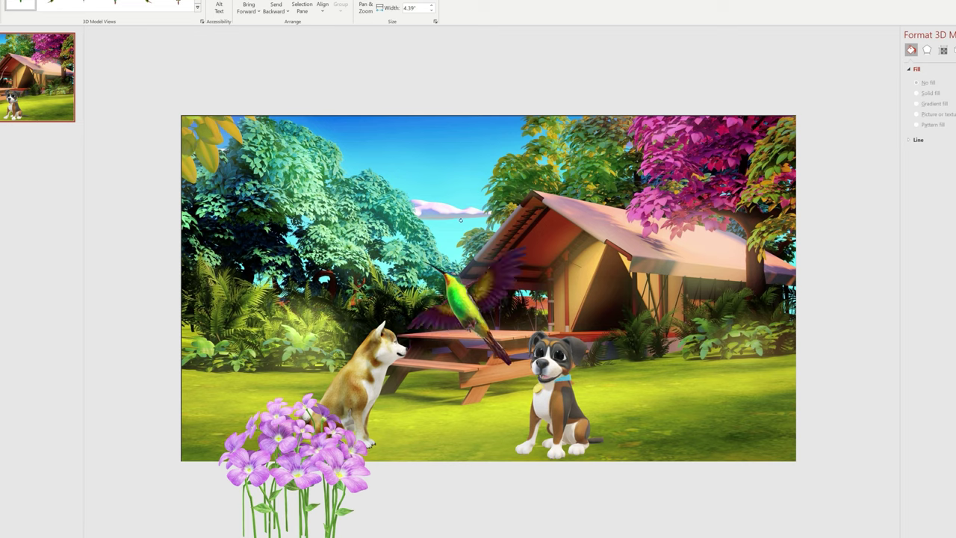
Turn the hummingbird to face the scene, place it outside the slide's left edge and shrink it
{"action": "left_click_drag", "start_coordinate": [488, 288], "coordinate": [203, 189]}
{"action": "key", "text": "ctrl+minus"}
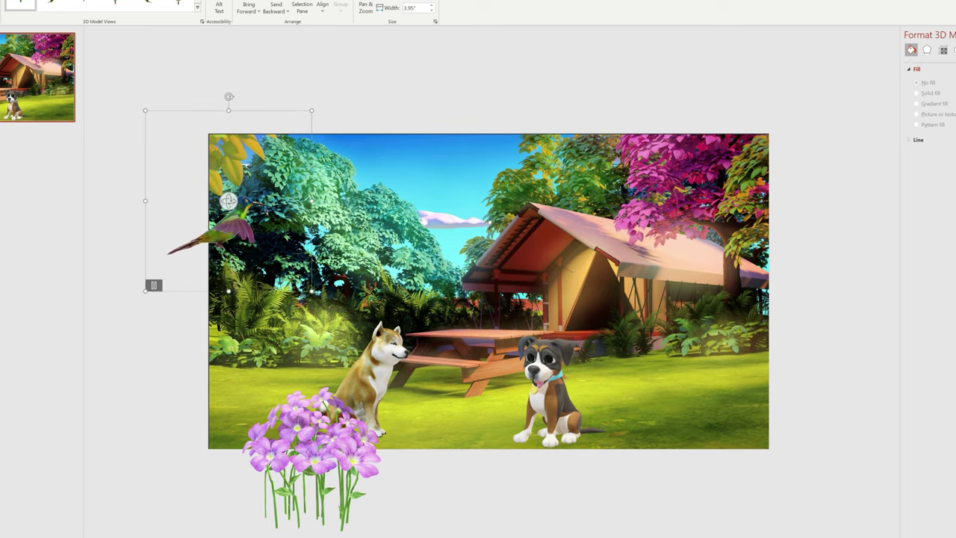
{"action": "key", "text": "ctrl+minus"}
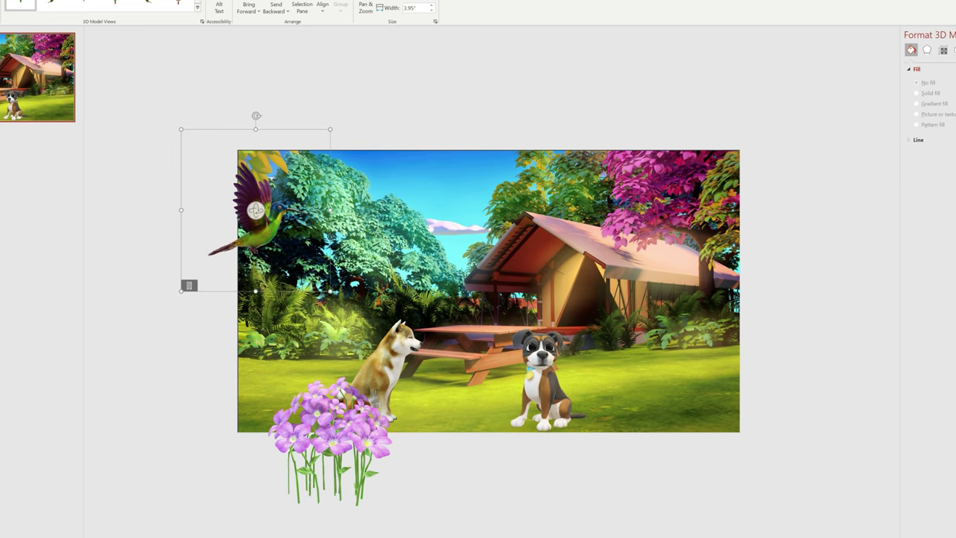
{"action": "key", "text": "Escape"}
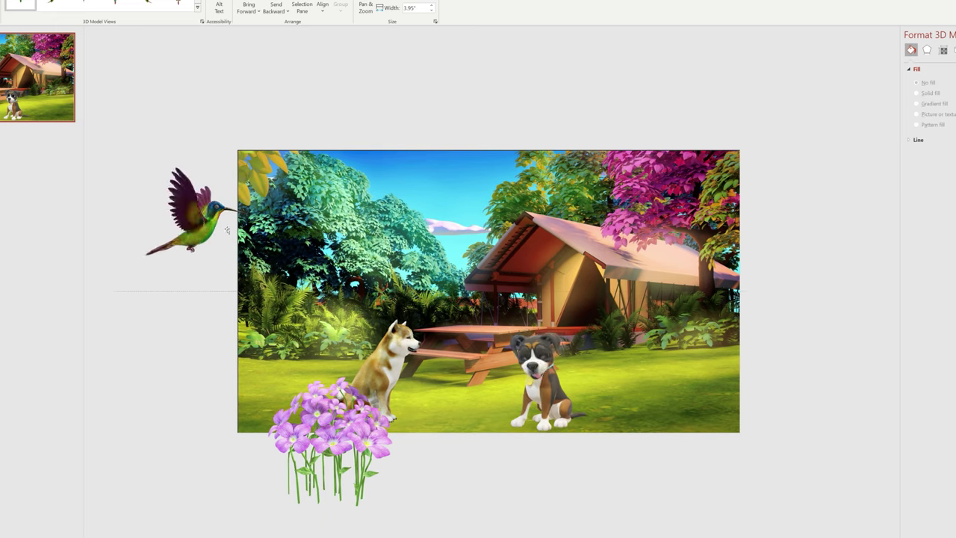
{"action": "left_click", "coordinate": [193, 211]}
{"action": "left_click_drag", "start_coordinate": [267, 128], "coordinate": [238, 175]}
Switch to the Free3D website, search for "animated human" and open the download file list of the Manuel Animated 001 Dancing model
{"action": "left_click", "coordinate": [582, 299]}
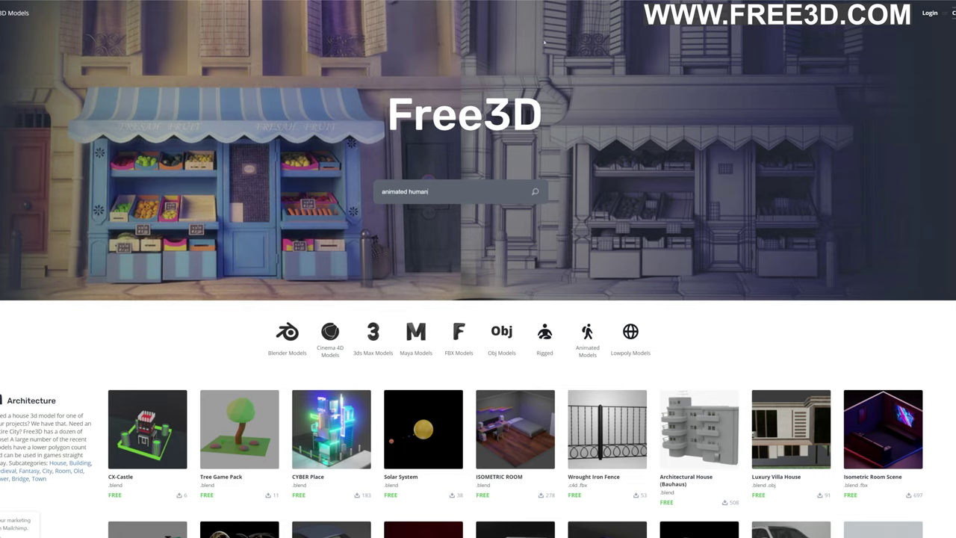
{"action": "key", "text": "Return"}
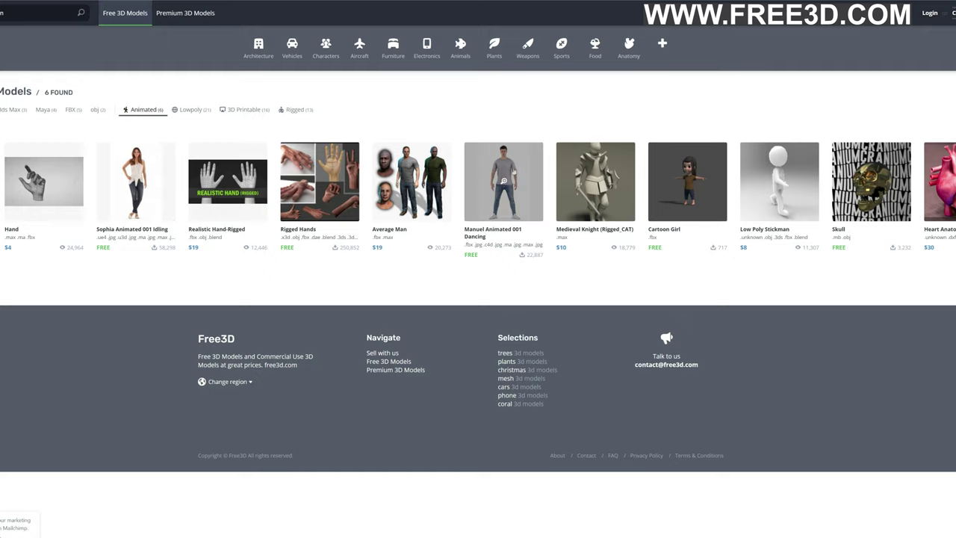
{"action": "left_click", "coordinate": [504, 181]}
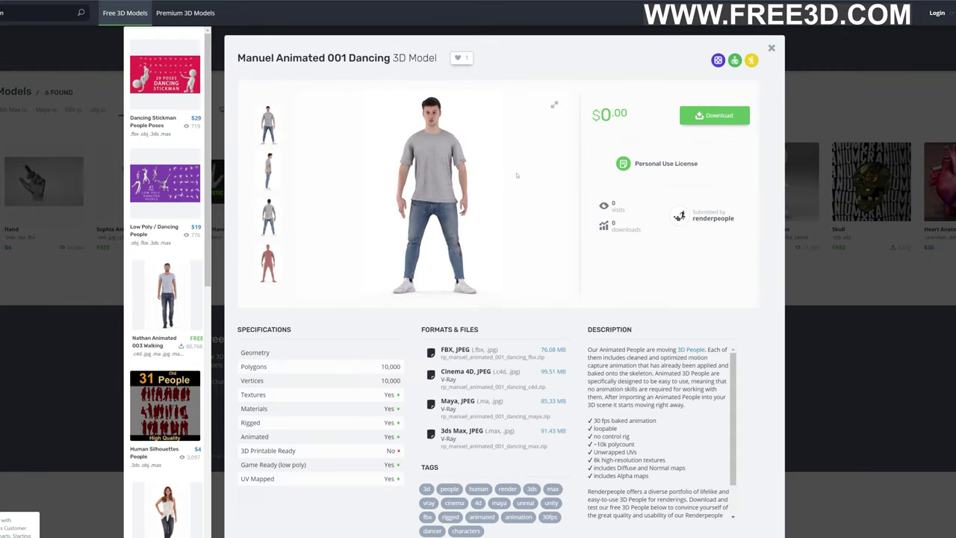
{"action": "left_click", "coordinate": [713, 119]}
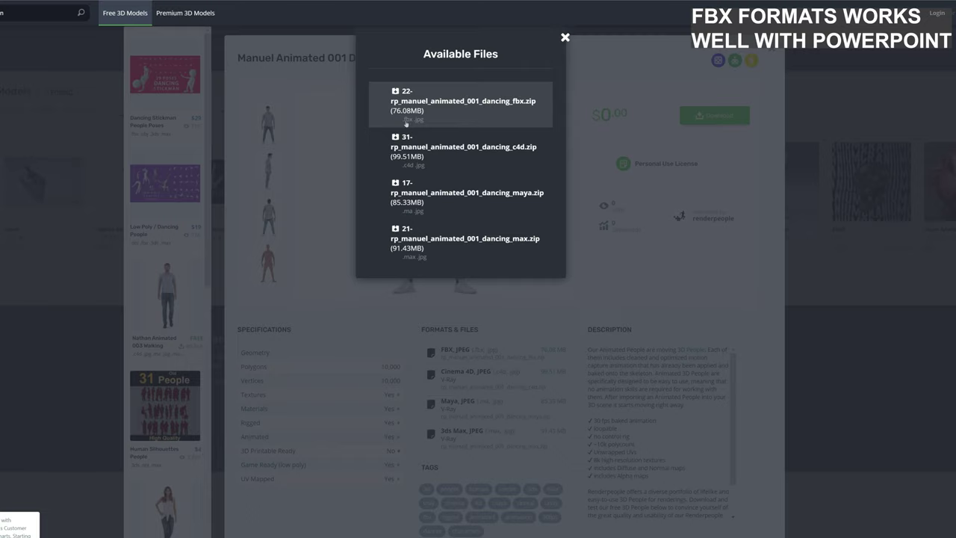
{"action": "scroll", "coordinate": [454, 171], "scroll_direction": "down", "scroll_amount": 2}
{"action": "scroll", "coordinate": [455, 149], "scroll_direction": "up", "scroll_amount": 2}
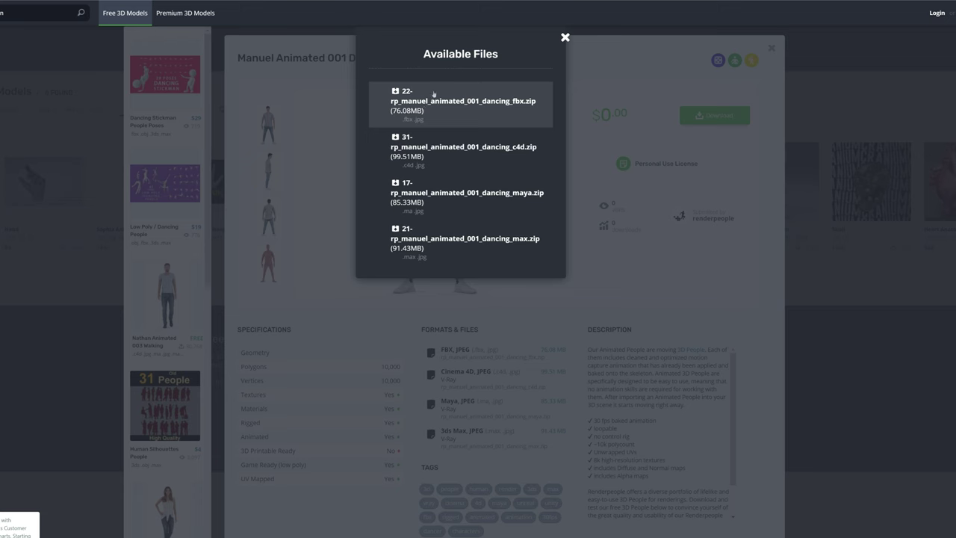
Back in PowerPoint, review the supported 3D formats and insert the model rp_manuel_animated_001_dancing from the dancer folder on this device
{"action": "left_click", "coordinate": [31, 36]}
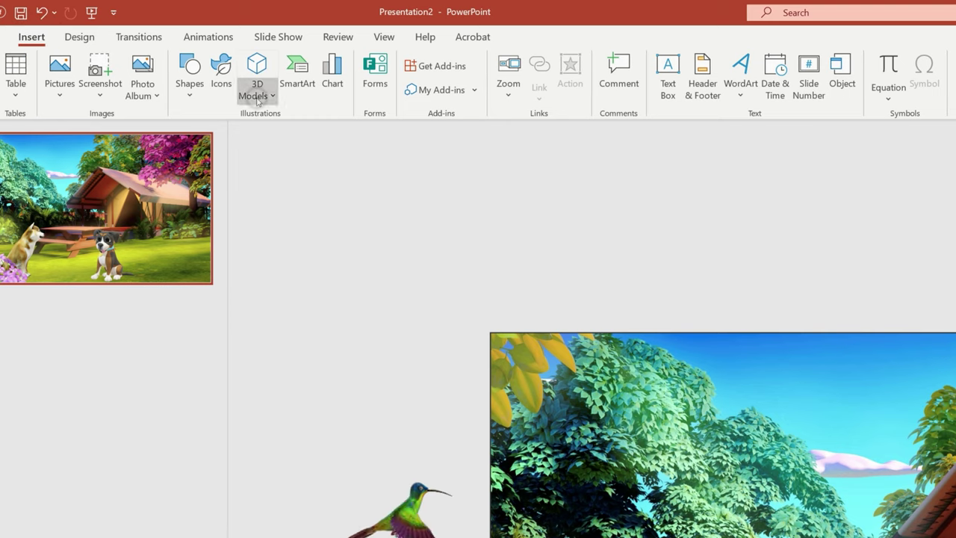
{"action": "left_click", "coordinate": [257, 96]}
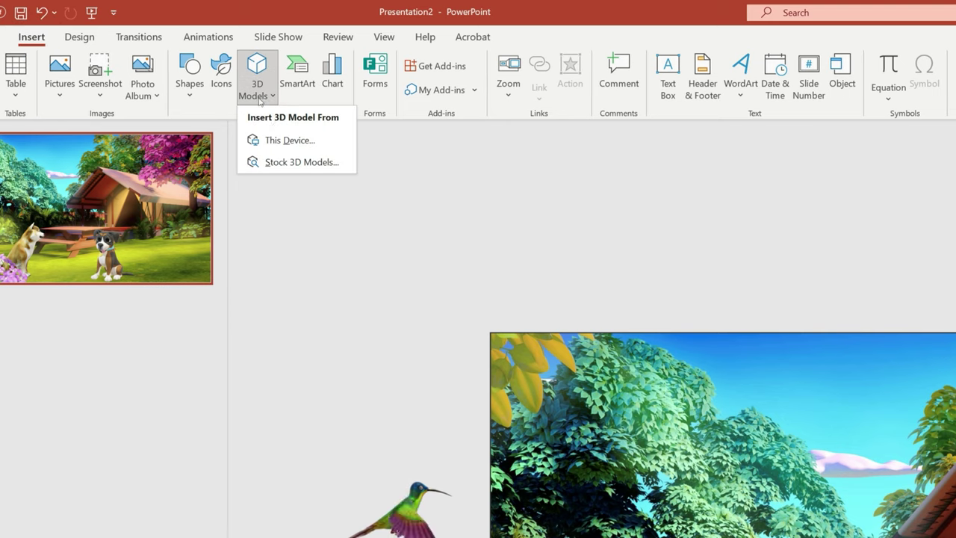
{"action": "left_click", "coordinate": [283, 141]}
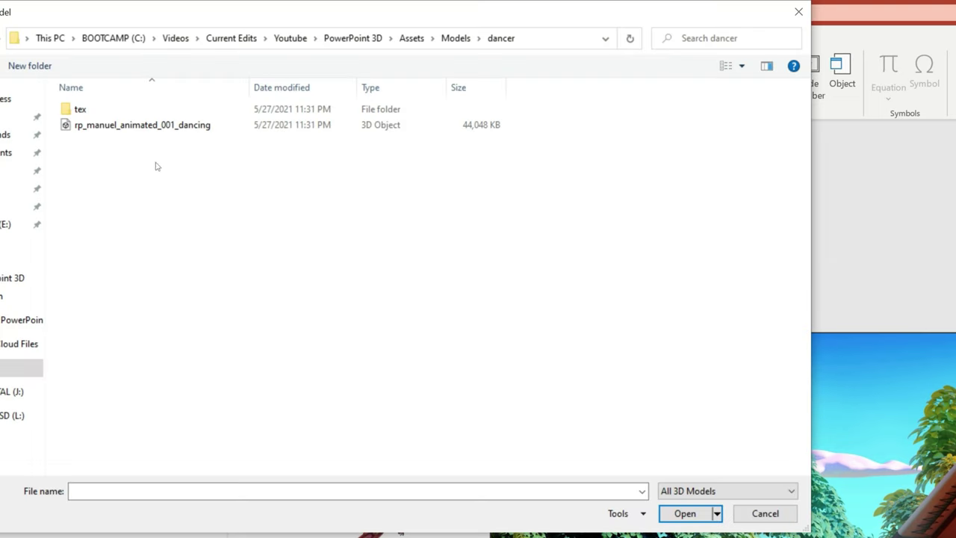
{"action": "left_click", "coordinate": [738, 487]}
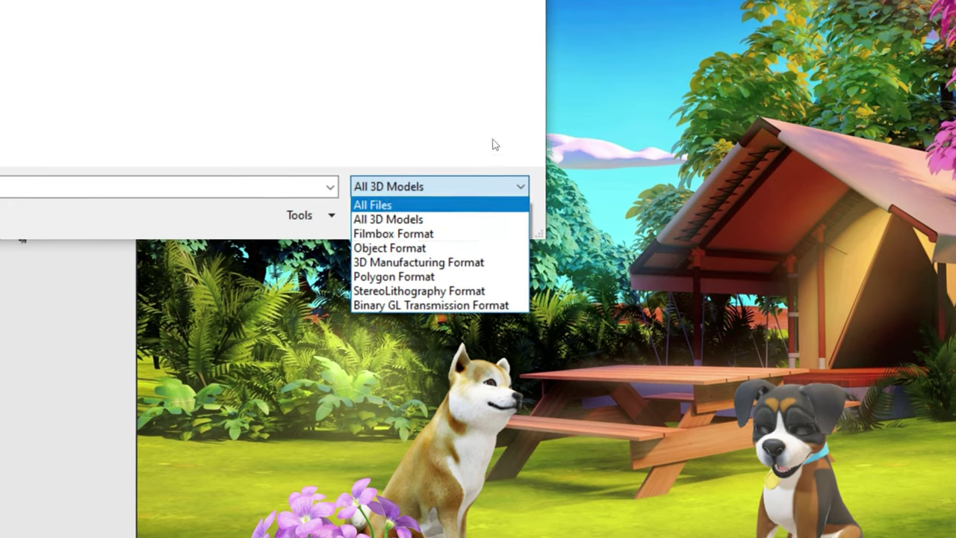
{"action": "left_click", "coordinate": [493, 145]}
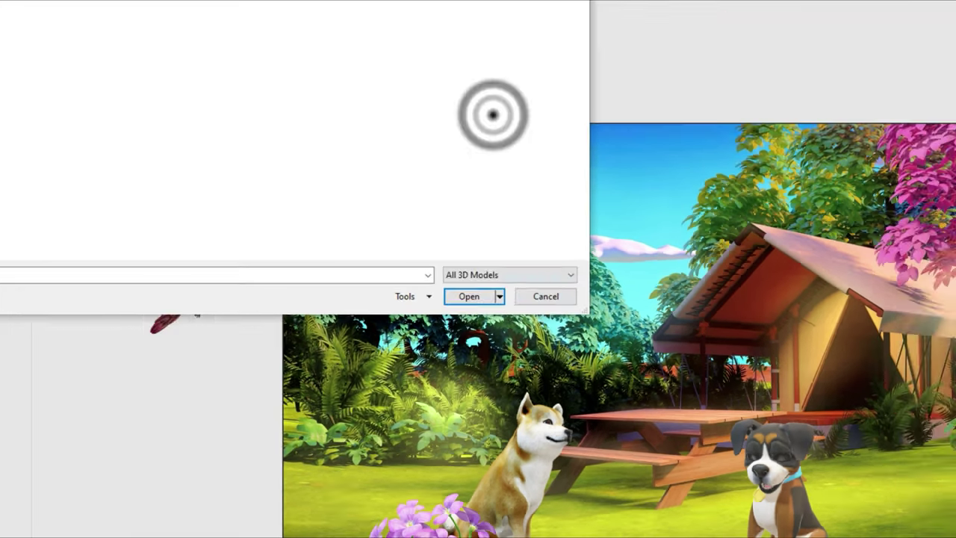
{"action": "double_click", "coordinate": [167, 87]}
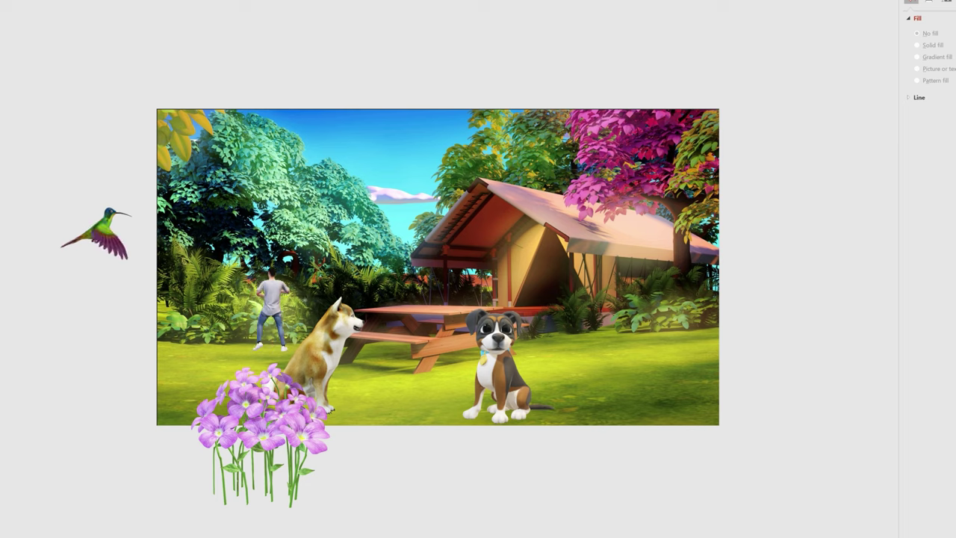
Position the dancing man on the grass behind the husky, and nudge the husky and the flowers slightly down and to the right
{"action": "key", "text": "Tab"}
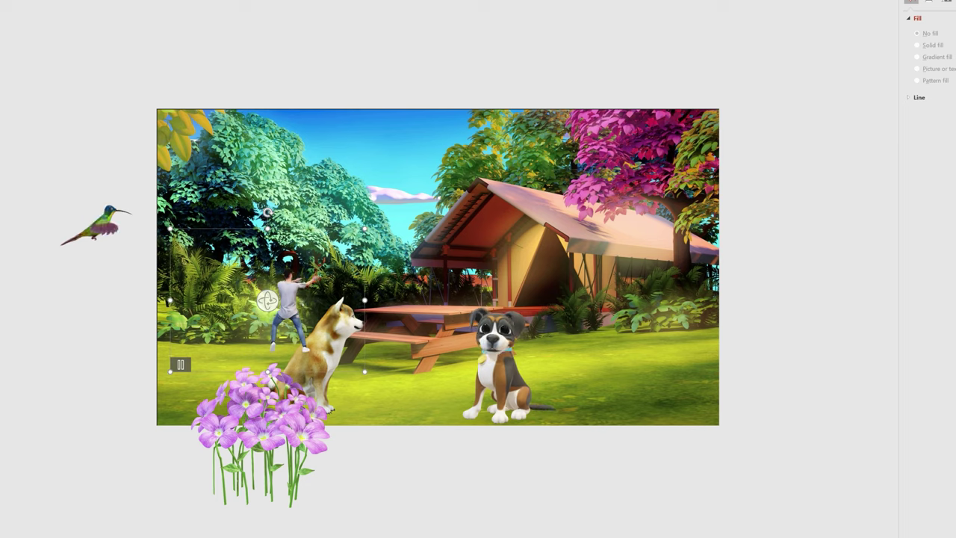
{"action": "right_click", "coordinate": [295, 298]}
{"action": "left_click", "coordinate": [348, 400]}
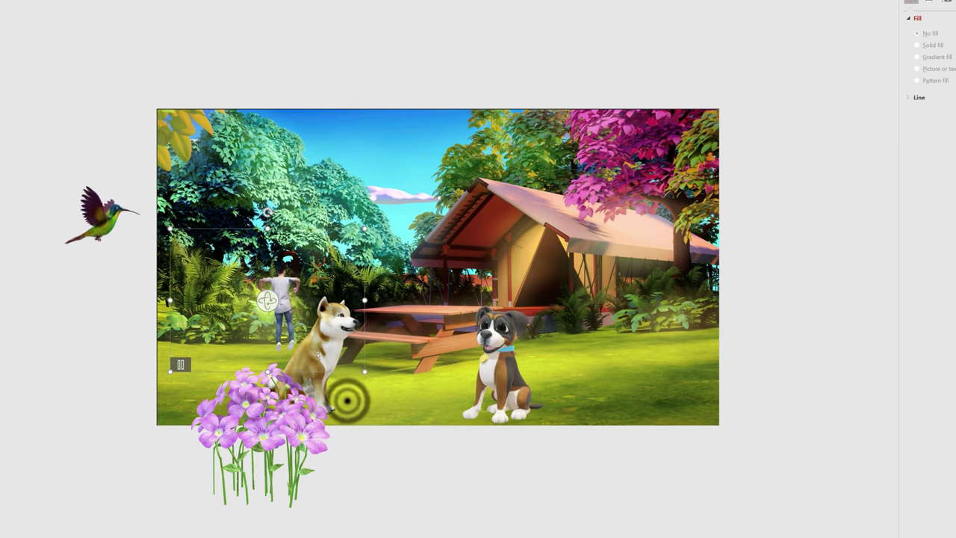
{"action": "mouse_move", "coordinate": [321, 351]}
{"action": "left_click_drag", "start_coordinate": [262, 313], "coordinate": [280, 316]}
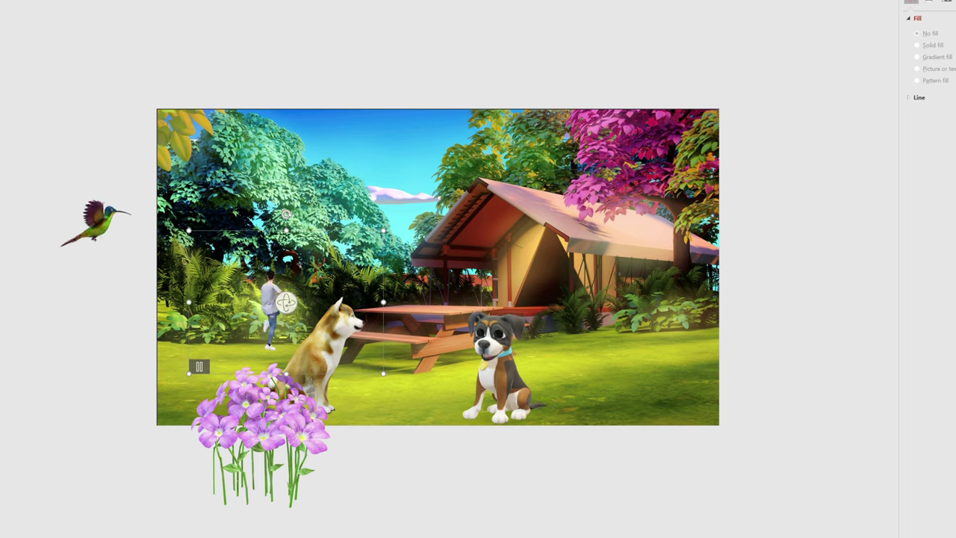
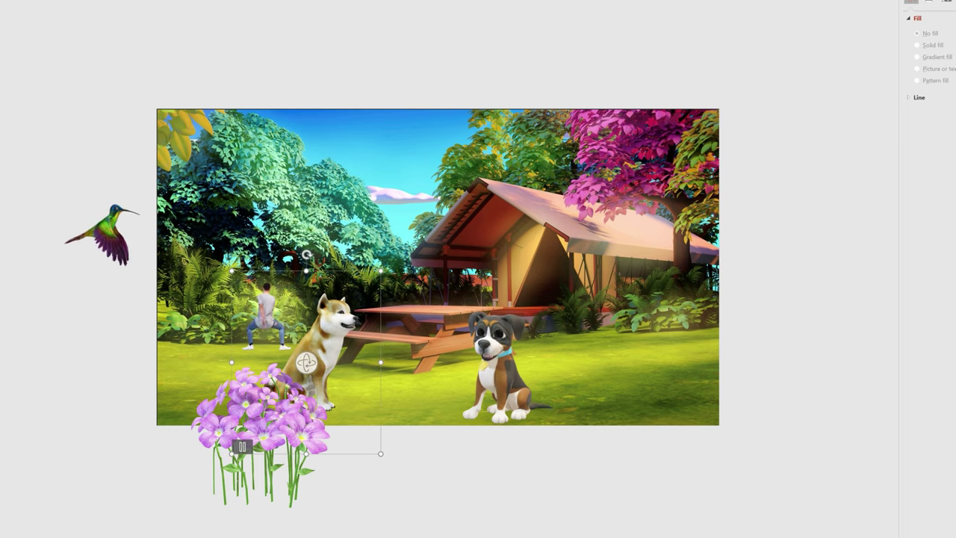
{"action": "left_click_drag", "start_coordinate": [259, 432], "coordinate": [265, 440]}
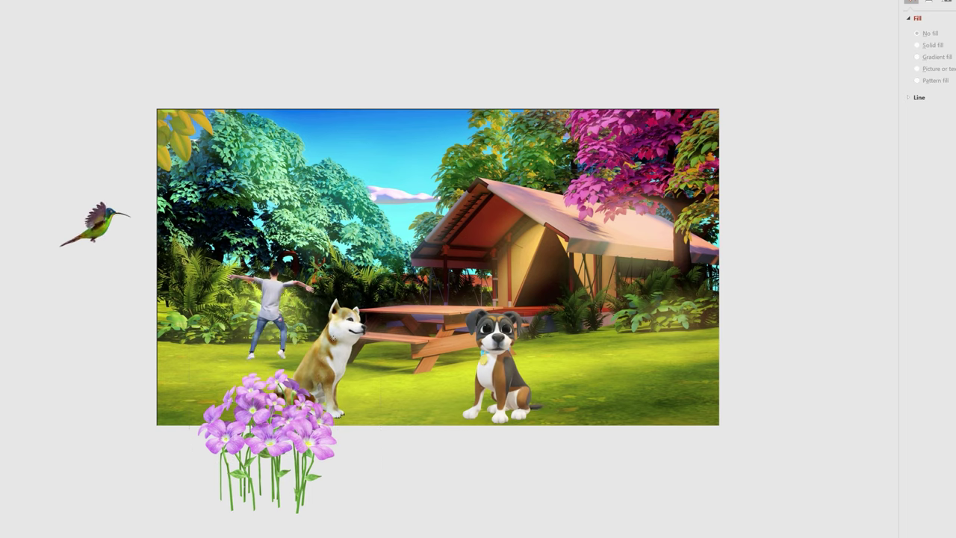
{"action": "left_click", "coordinate": [280, 426]}
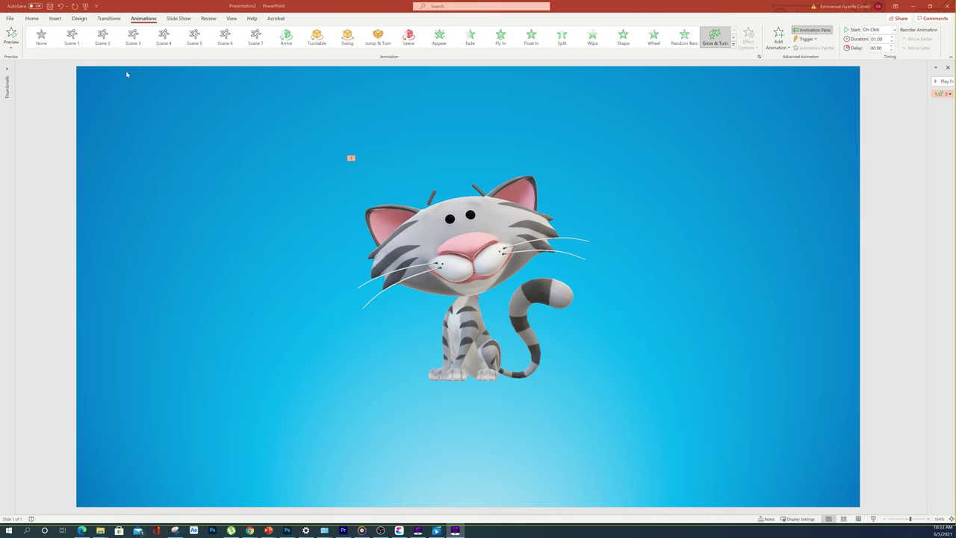
Try the Fly In, Grow & Turn and Turntable animations on the cat model
{"action": "left_click", "coordinate": [504, 43]}
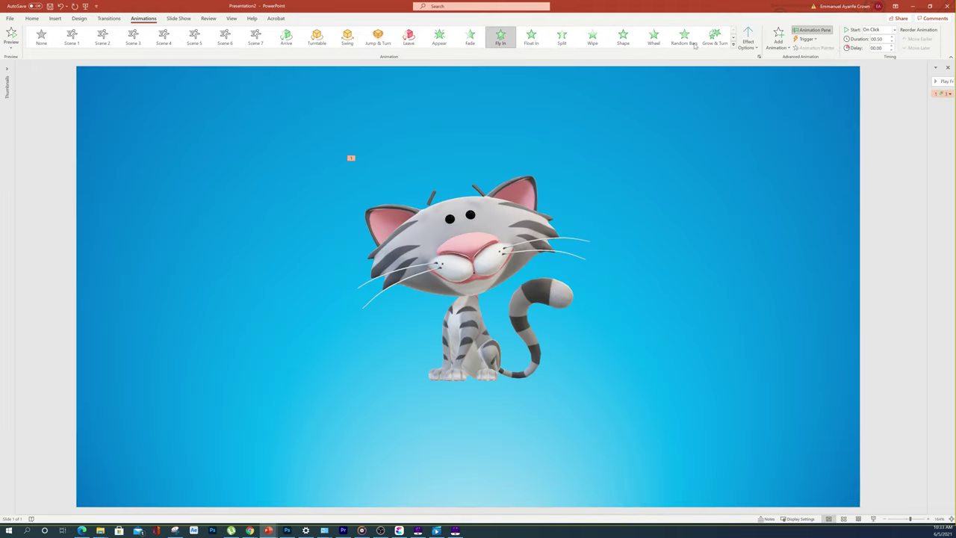
{"action": "left_click", "coordinate": [715, 36]}
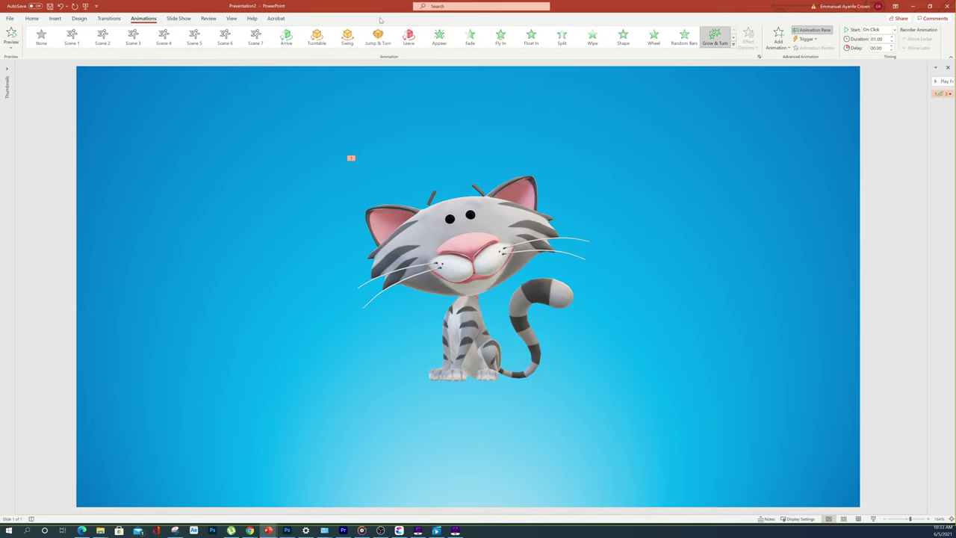
{"action": "left_click", "coordinate": [321, 38]}
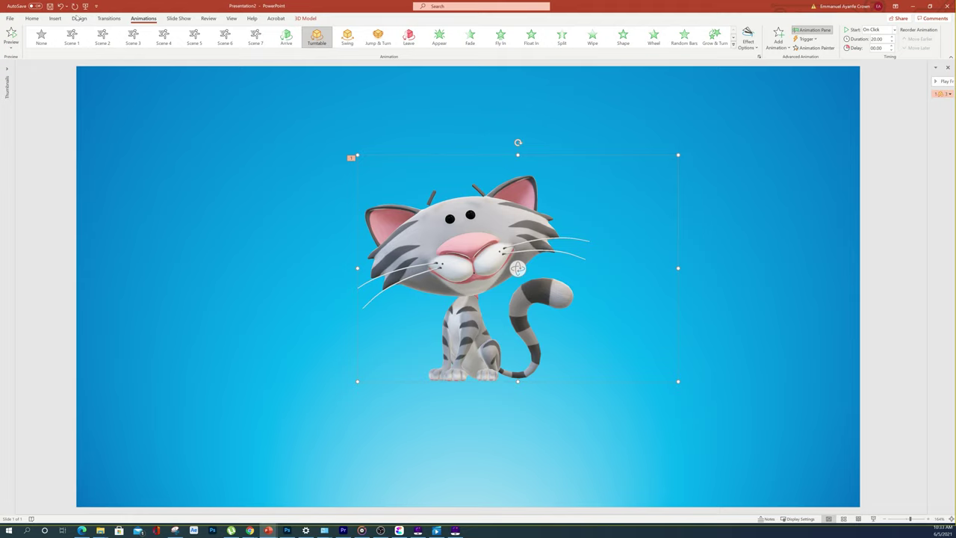
Apply the Scene 1 animation to the cat model
{"action": "left_click", "coordinate": [72, 42]}
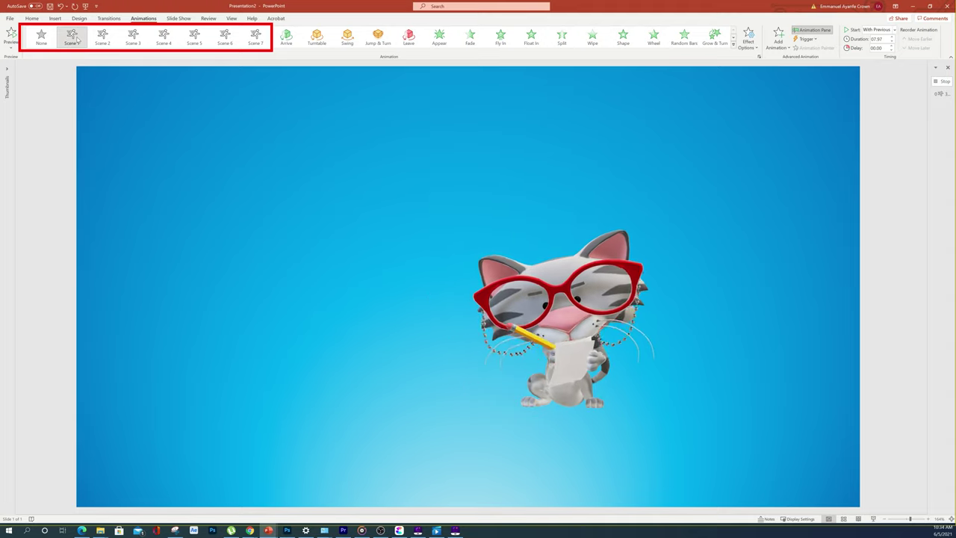
Try the Scene 2, Scene 3 and Scene 4 animations on the cat model
{"action": "left_click", "coordinate": [102, 37]}
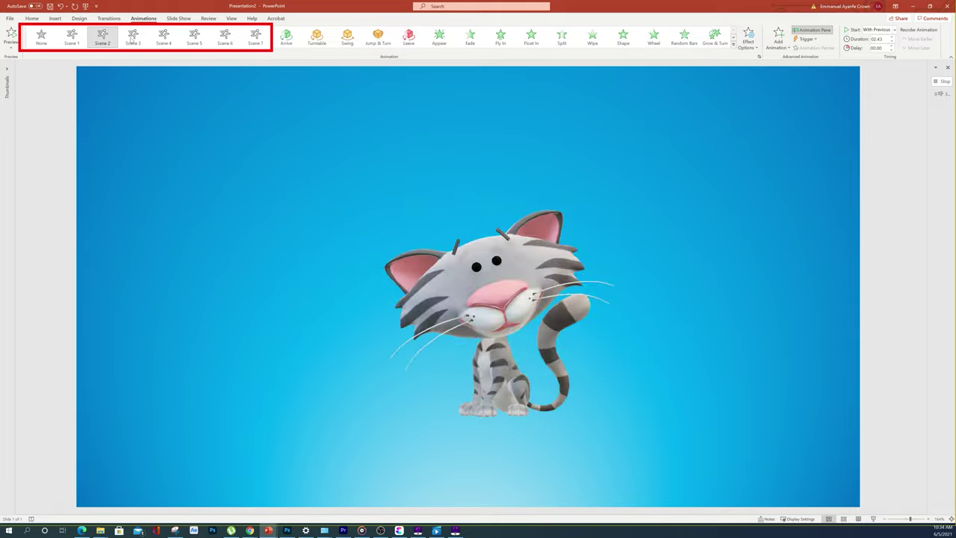
{"action": "left_click", "coordinate": [134, 39]}
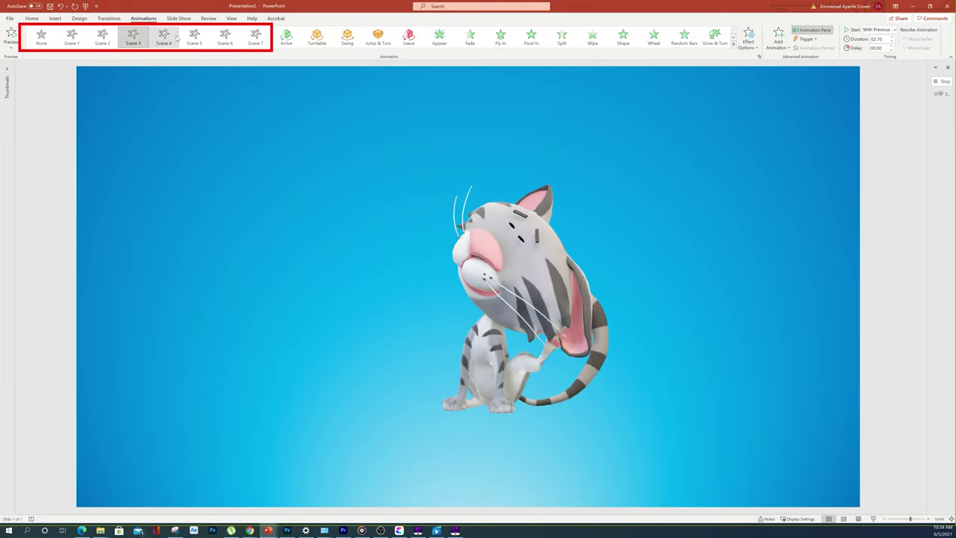
{"action": "left_click", "coordinate": [174, 38]}
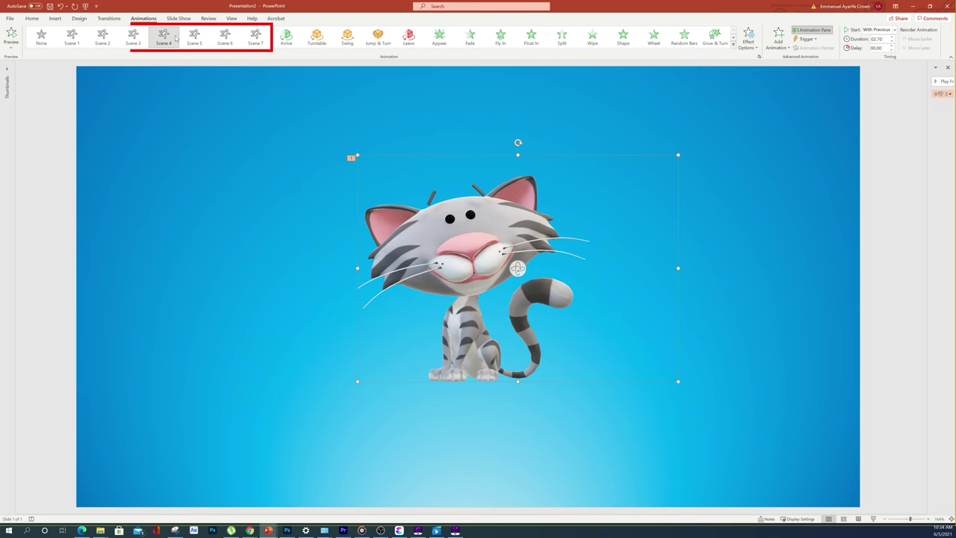
{"action": "left_click", "coordinate": [176, 37]}
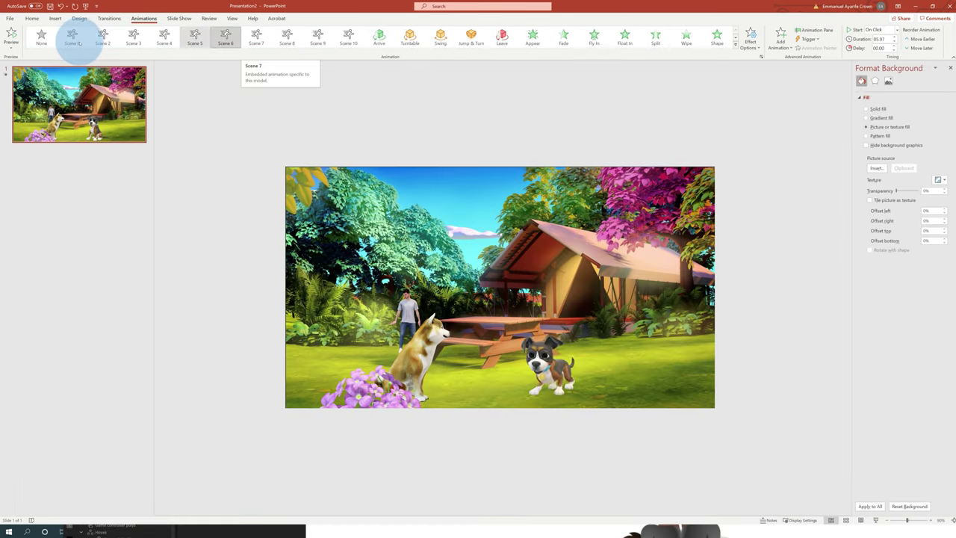
Apply the Scene 2 animation to the boxer puppy and the Scene 3 animation to the husky
{"action": "left_click", "coordinate": [104, 38]}
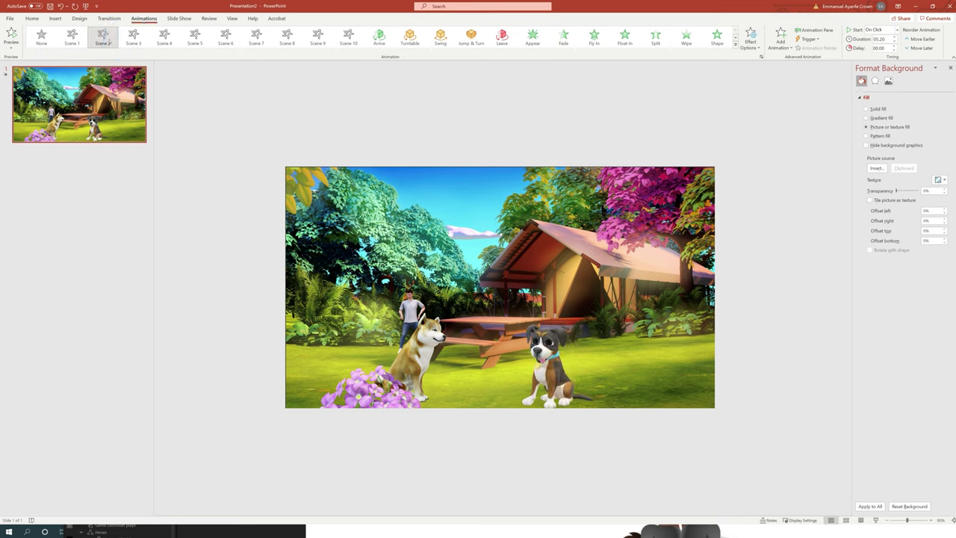
{"action": "left_click", "coordinate": [556, 362]}
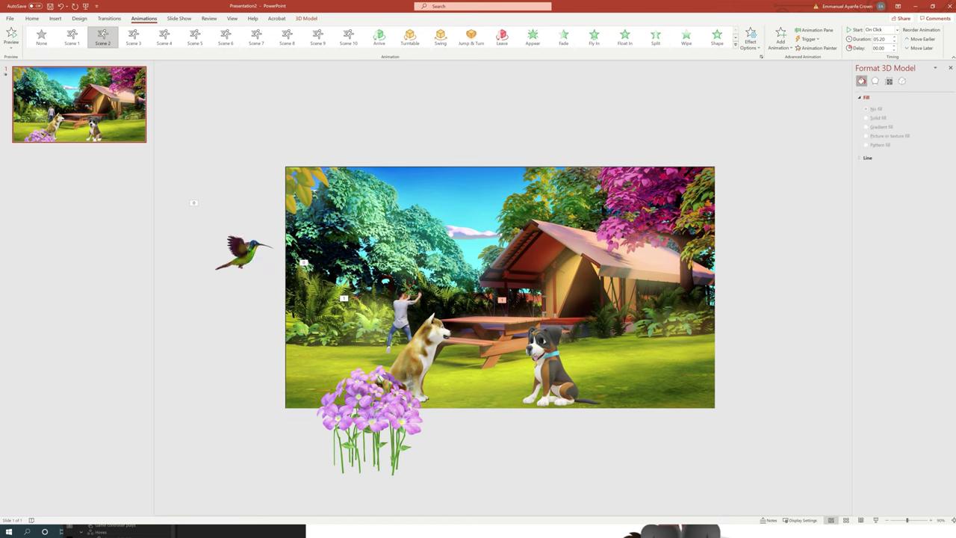
{"action": "key", "text": "Tab"}
{"action": "left_click", "coordinate": [516, 424]}
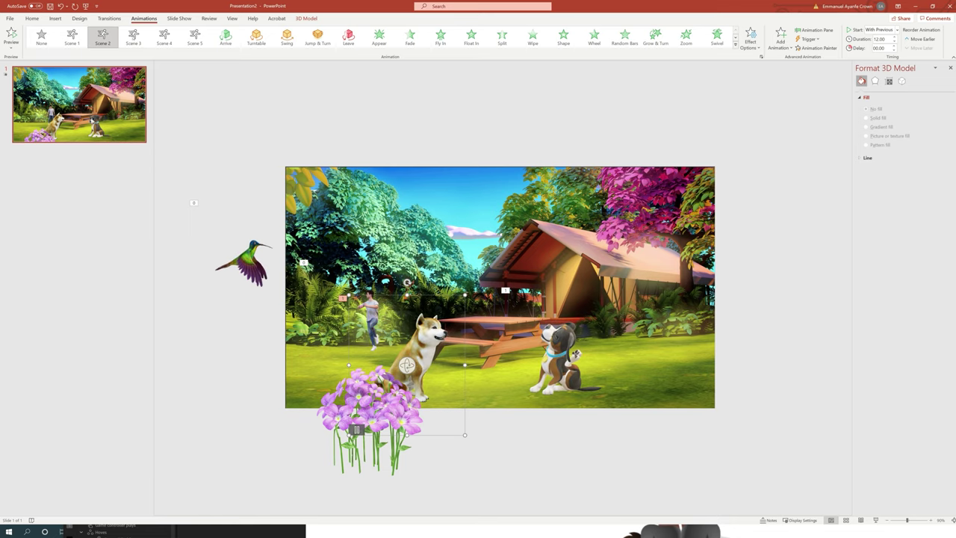
{"action": "left_click", "coordinate": [133, 36]}
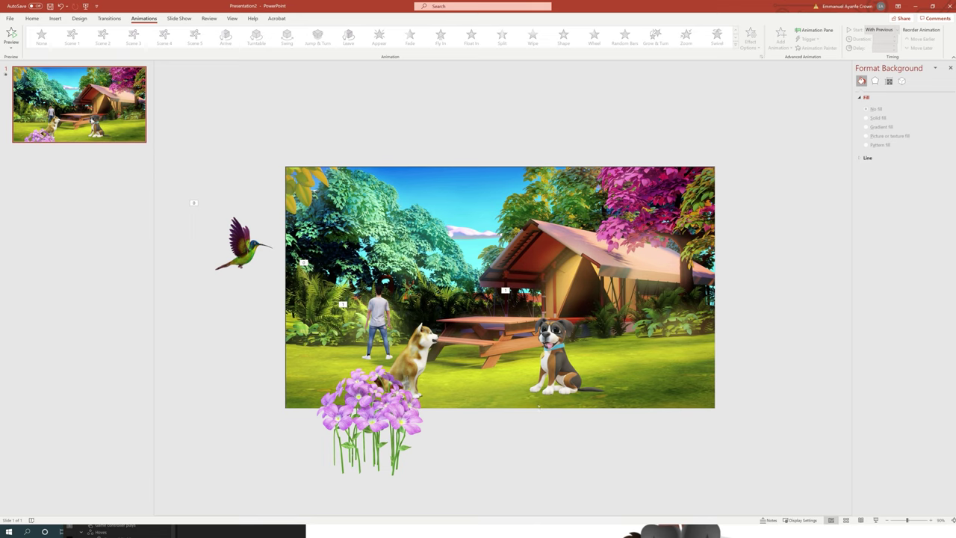
Insert the butterfly from the Animated Animals stock 3D models and place it on the grass between the two dogs
{"action": "left_click", "coordinate": [55, 18]}
{"action": "left_click", "coordinate": [169, 46]}
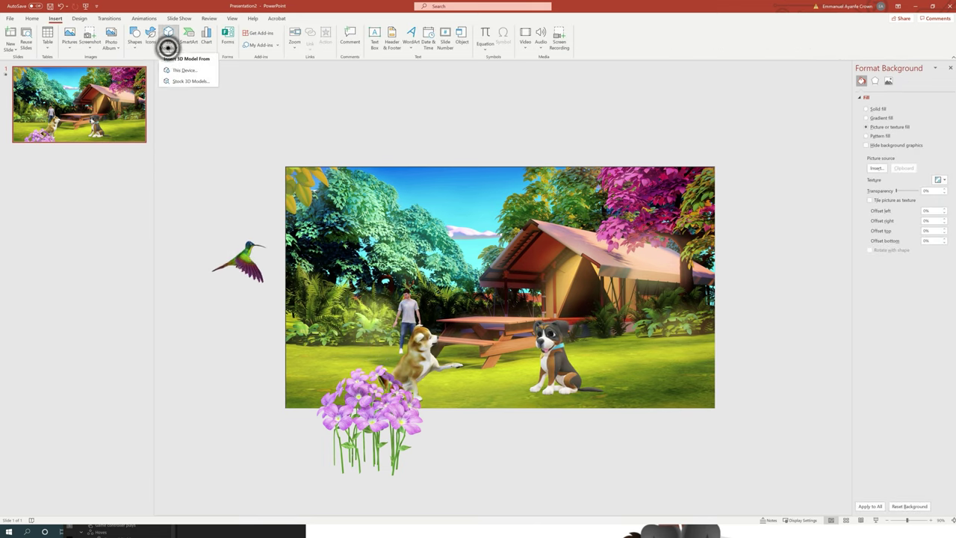
{"action": "left_click", "coordinate": [185, 81]}
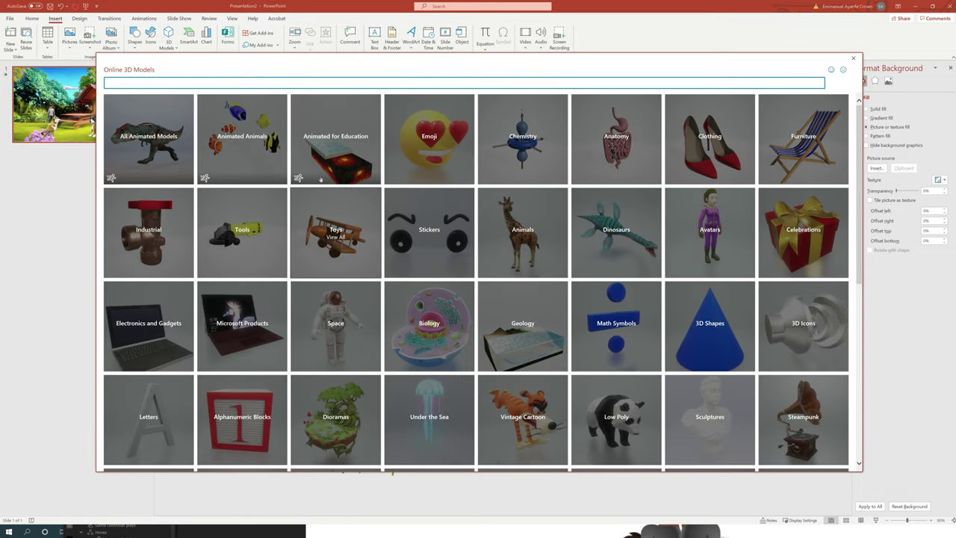
{"action": "left_click", "coordinate": [262, 159]}
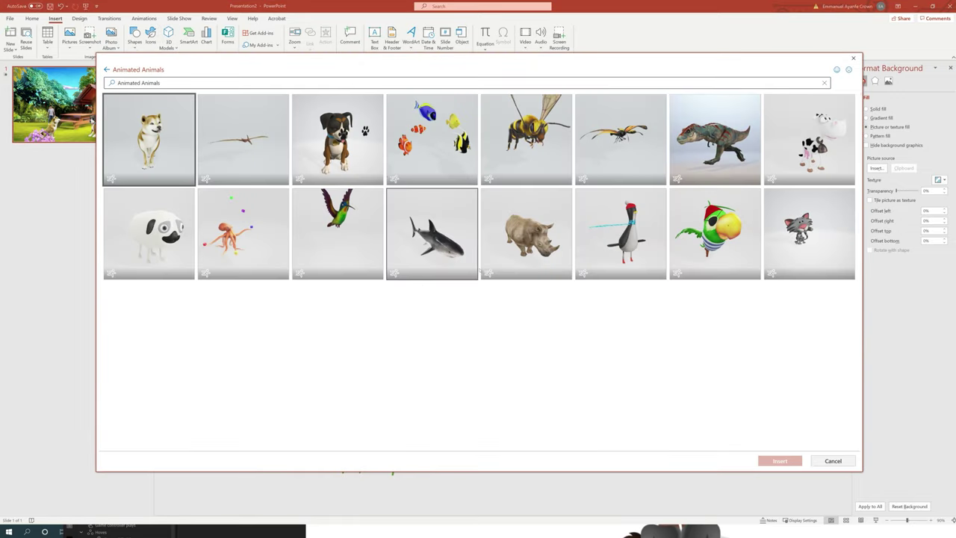
{"action": "left_click", "coordinate": [621, 147]}
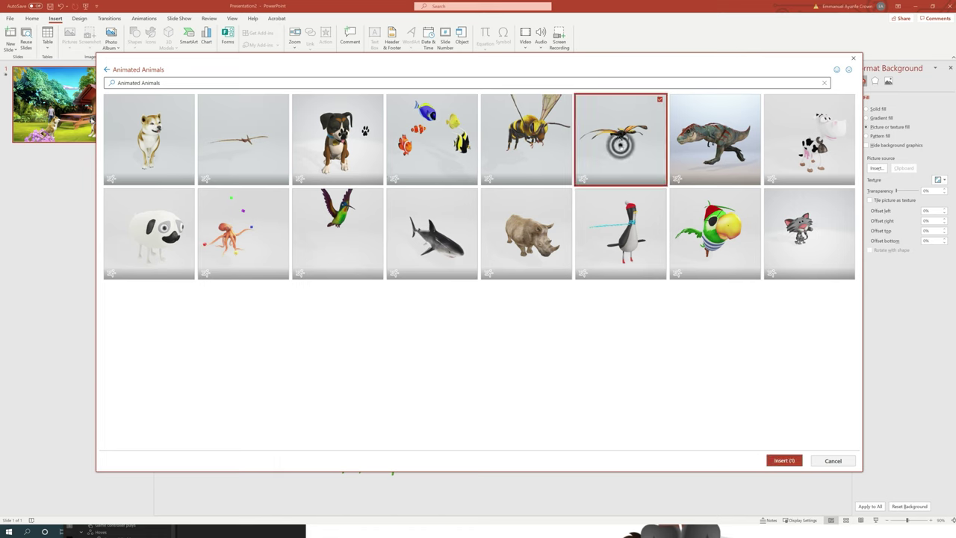
{"action": "left_click", "coordinate": [780, 460]}
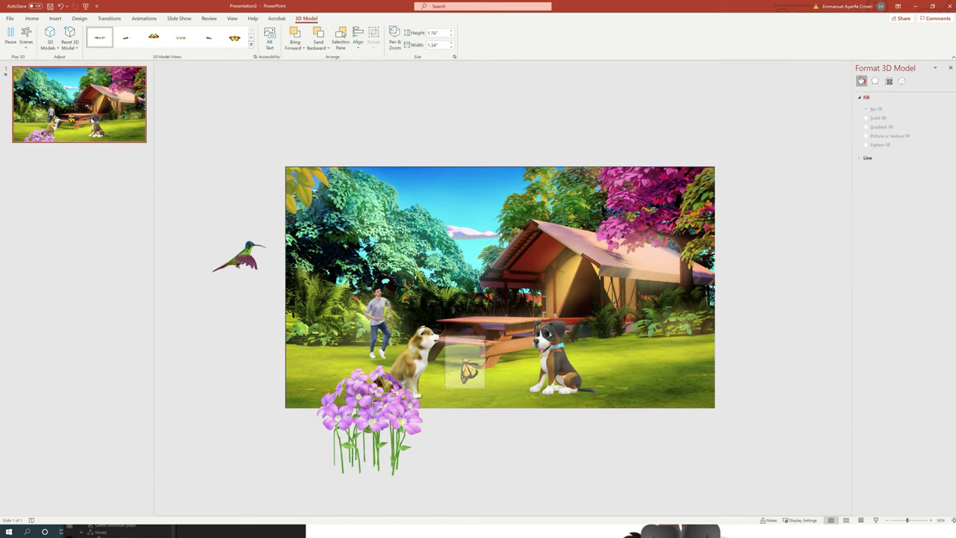
{"action": "left_click", "coordinate": [515, 114]}
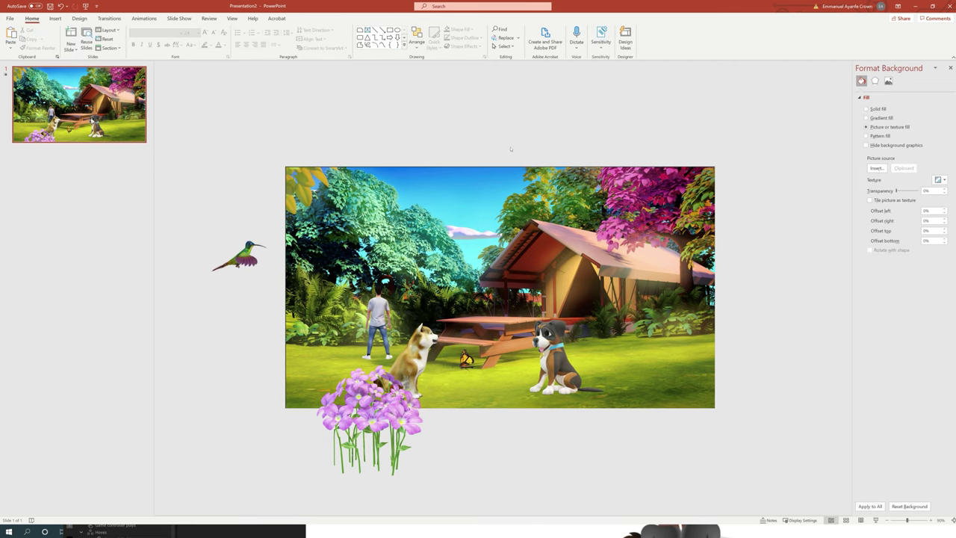
Add a Lines motion path to the hummingbird, running across the slide to a point just above the pink tree
{"action": "left_click", "coordinate": [240, 246]}
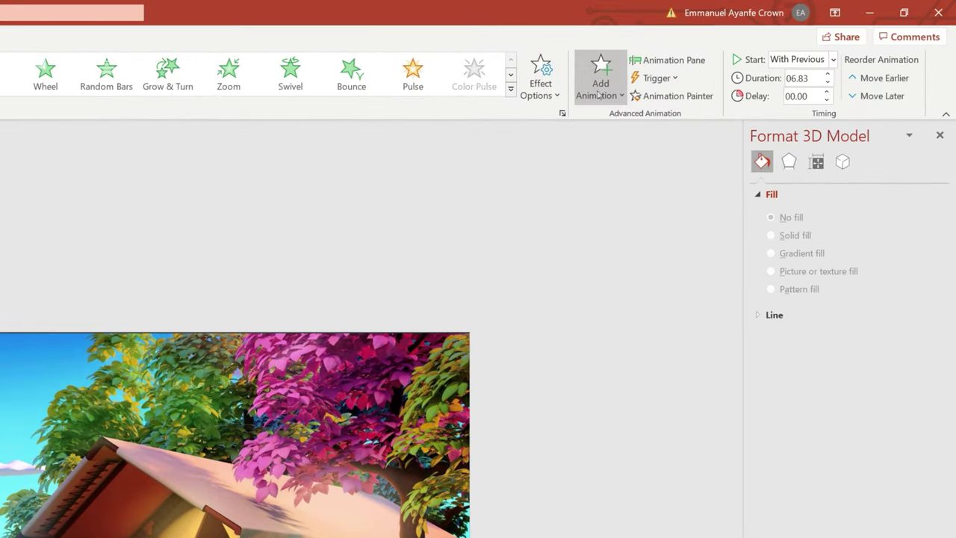
{"action": "left_click", "coordinate": [599, 91]}
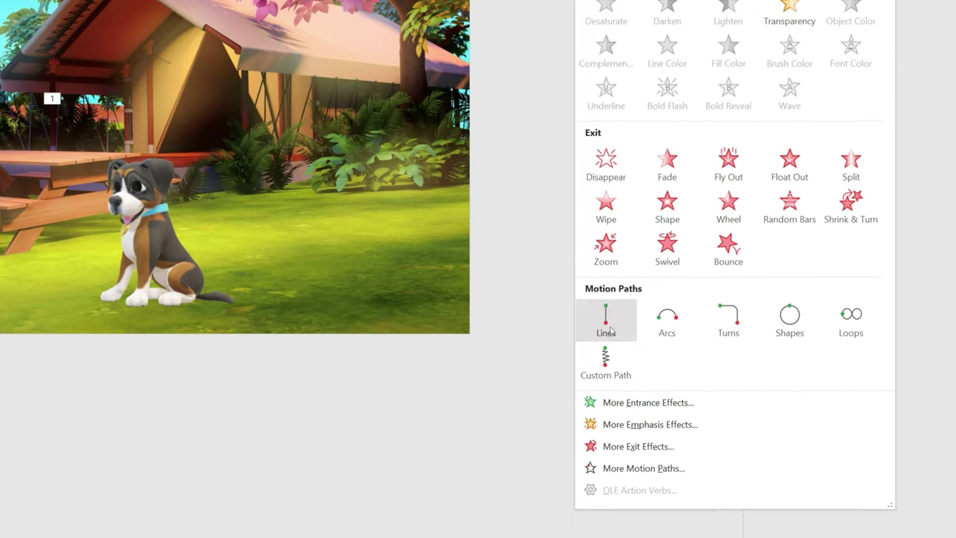
{"action": "left_click", "coordinate": [606, 321]}
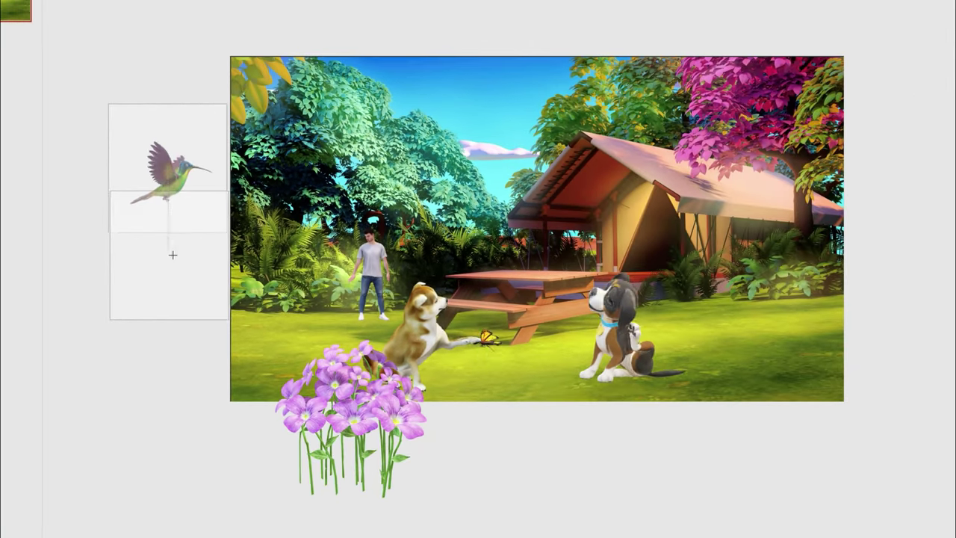
{"action": "left_click_drag", "start_coordinate": [173, 255], "coordinate": [719, 47]}
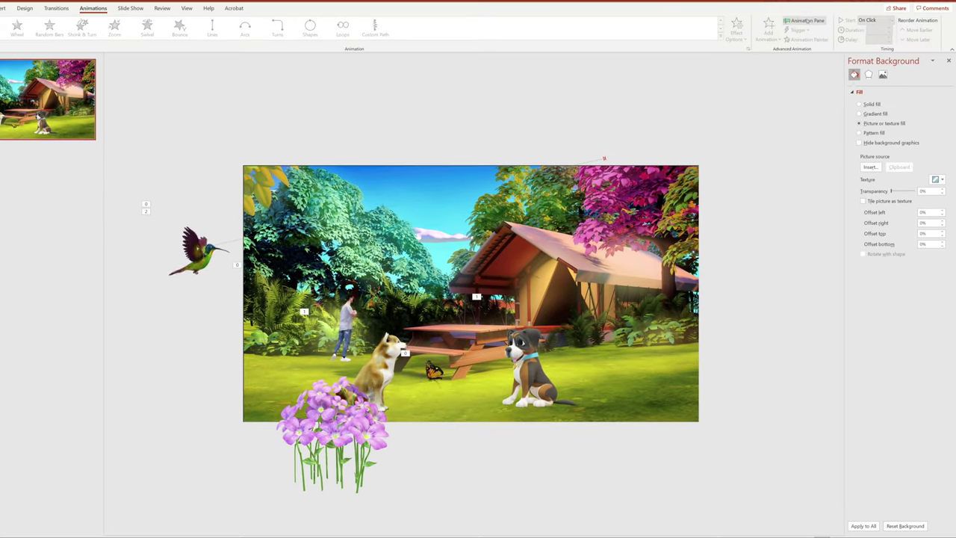
Show the Animation Pane and preview the hummingbird's line motion path
{"action": "left_click", "coordinate": [806, 19]}
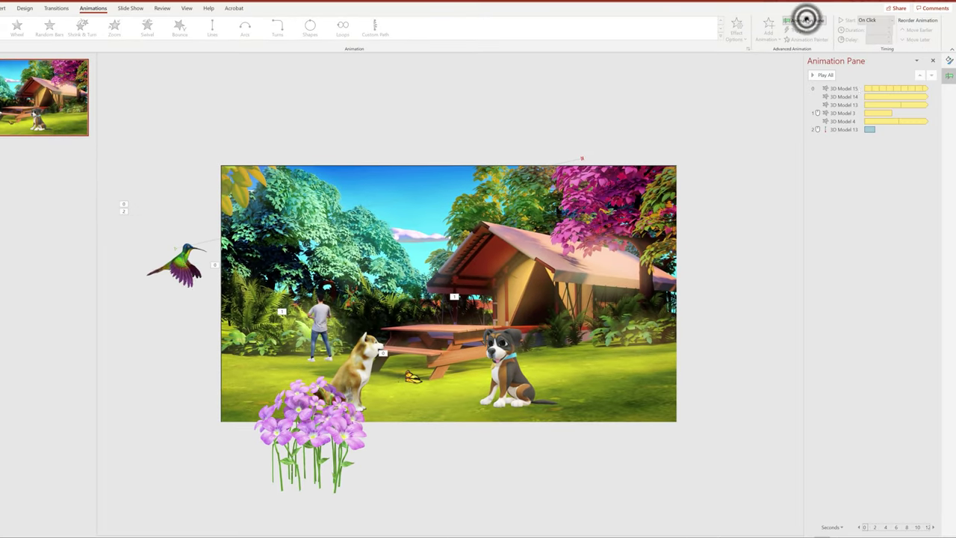
{"action": "left_click", "coordinate": [844, 130]}
{"action": "left_click", "coordinate": [822, 75]}
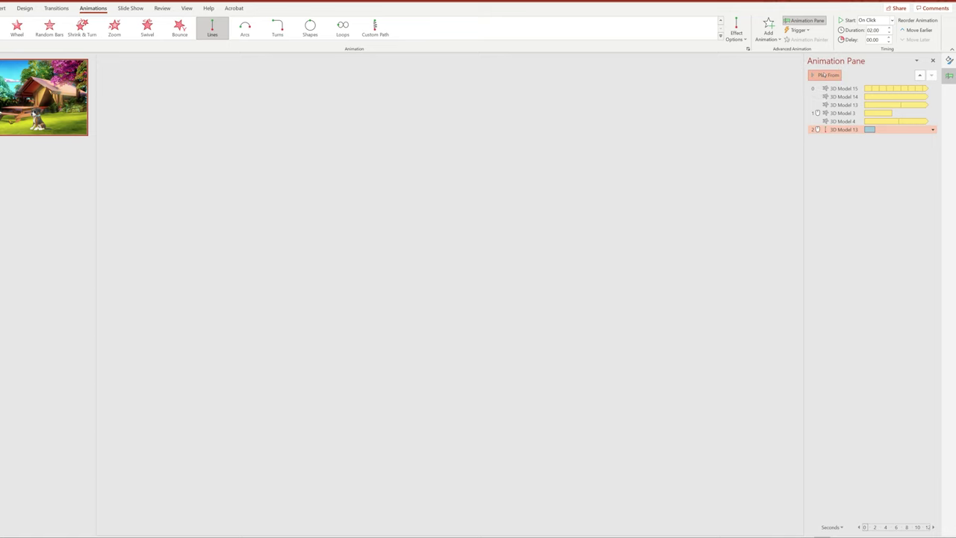
{"action": "left_click", "coordinate": [703, 127]}
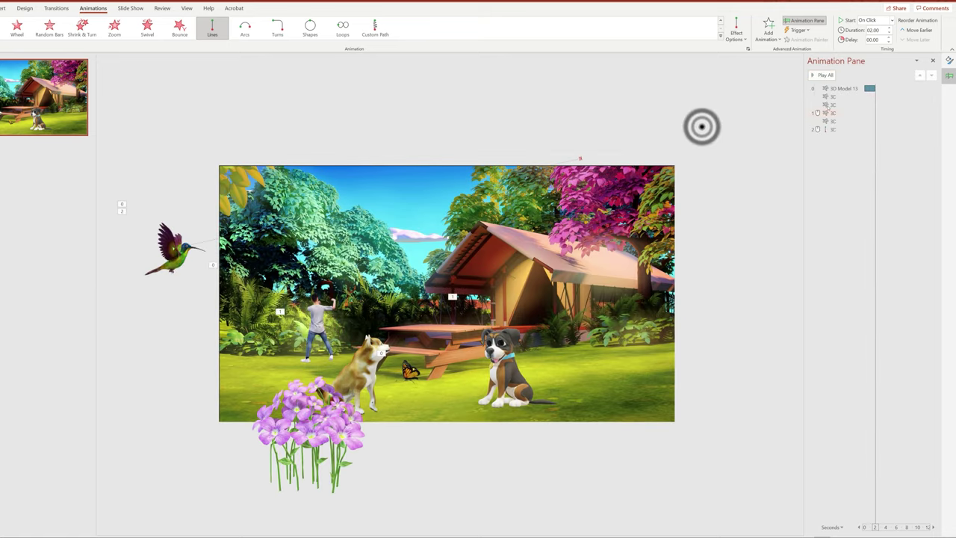
Set the hummingbird motion path's duration to 5 seconds and make it start with the previous animation
{"action": "left_click", "coordinate": [840, 130]}
{"action": "left_click", "coordinate": [871, 30]}
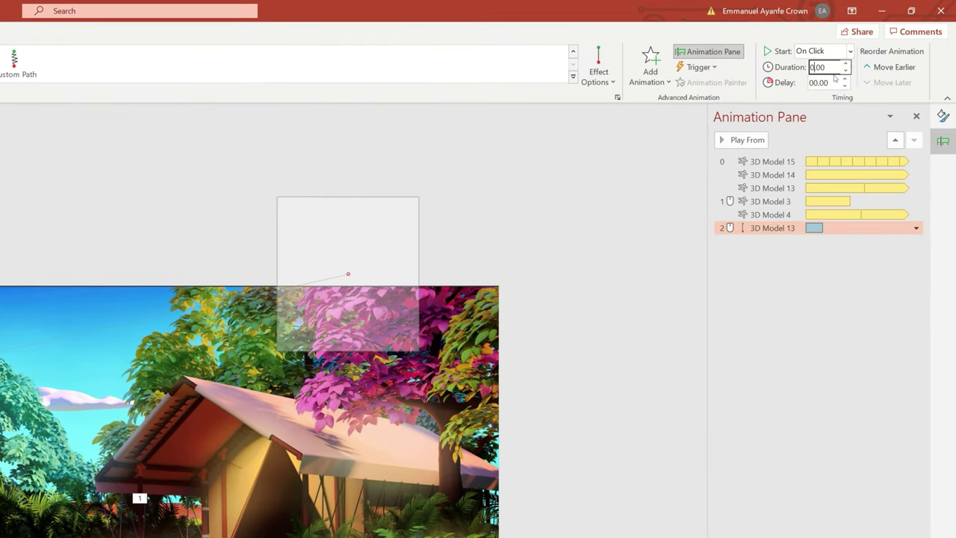
{"action": "left_click", "coordinate": [849, 362]}
{"action": "left_click", "coordinate": [889, 225]}
{"action": "left_click", "coordinate": [915, 230]}
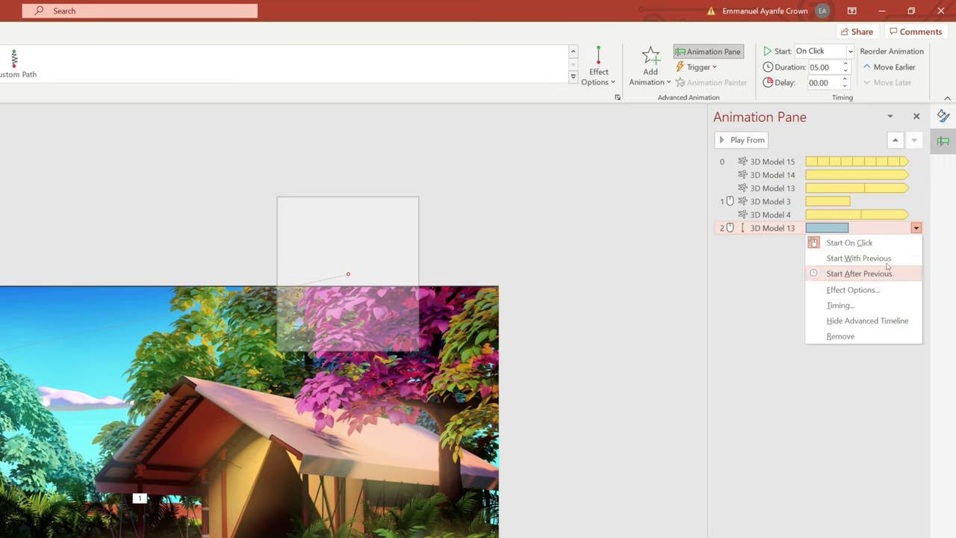
{"action": "left_click", "coordinate": [886, 259]}
Make the boxer puppy's animation (3D Model 3) start with the previous one
{"action": "left_click", "coordinate": [781, 201]}
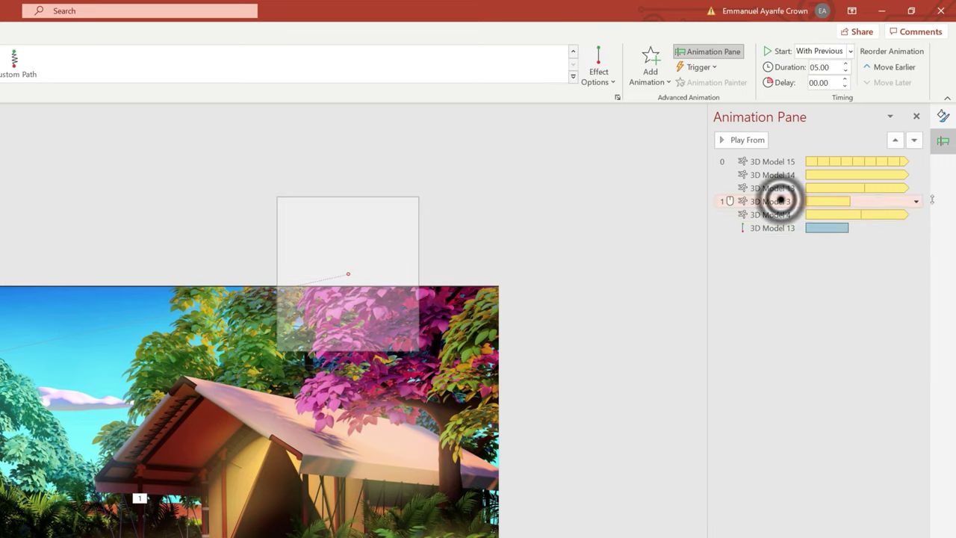
{"action": "left_click", "coordinate": [917, 200]}
{"action": "left_click", "coordinate": [889, 232]}
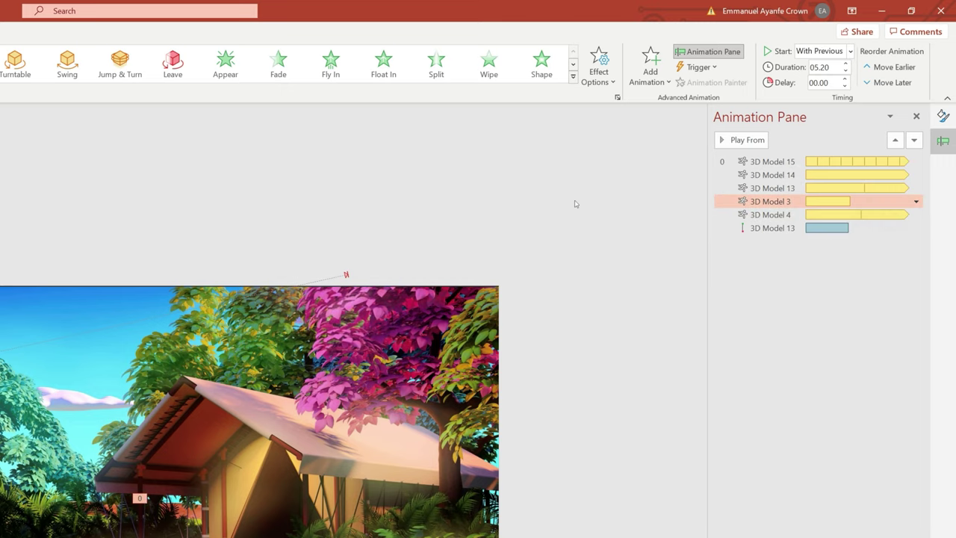
Play all the slide's animations from the first one to preview the complete scene
{"action": "left_click", "coordinate": [450, 202]}
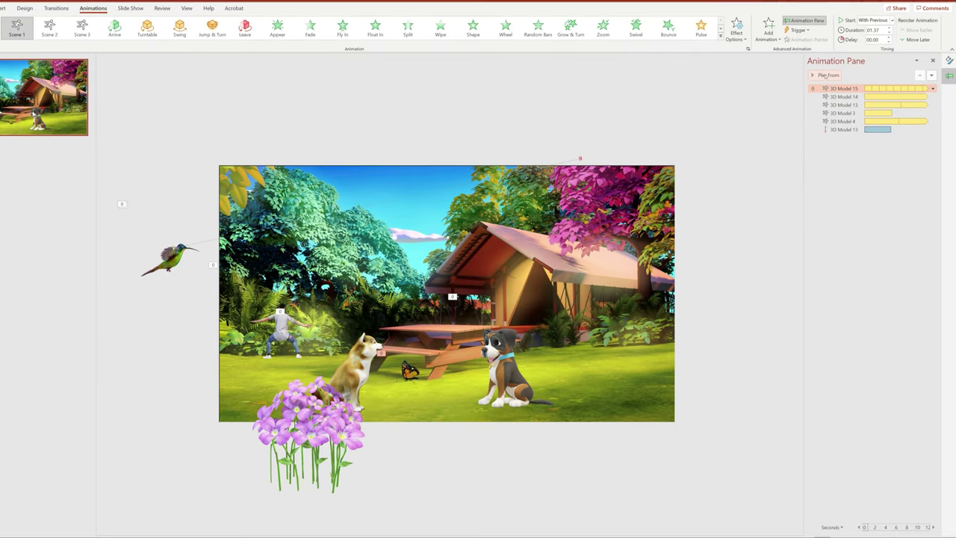
{"action": "left_click", "coordinate": [739, 139]}
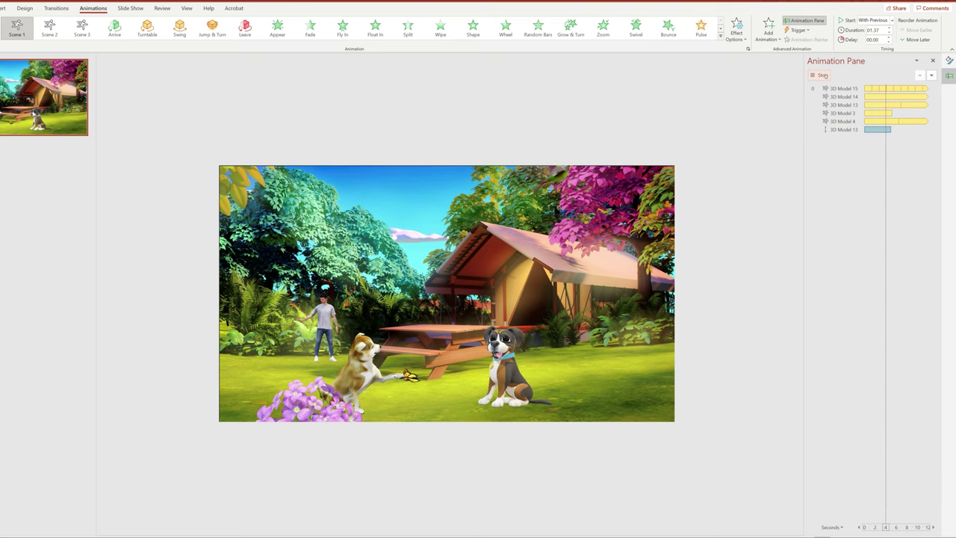
{"action": "left_click", "coordinate": [822, 76]}
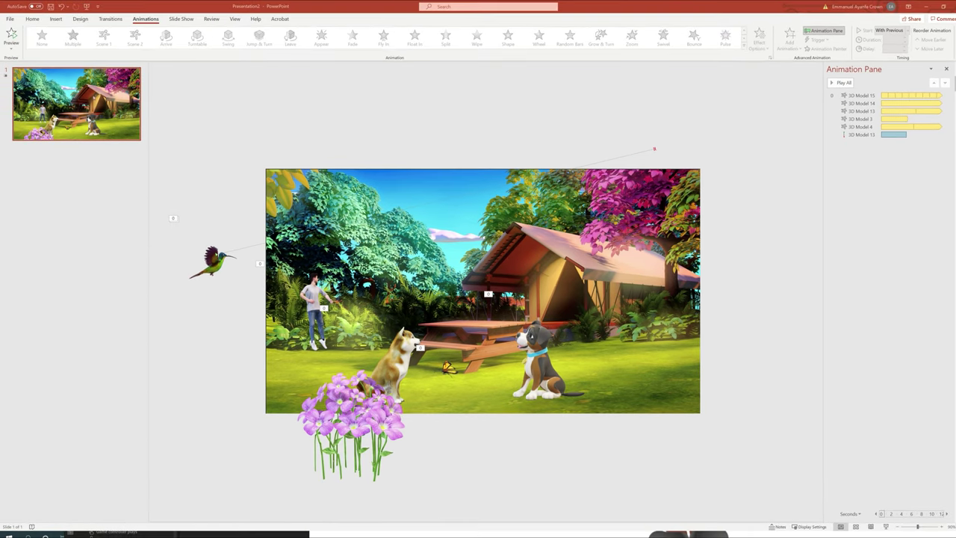
Add a new slide after the camping scene and fill its background with the park bench picture from a file
{"action": "right_click", "coordinate": [114, 112]}
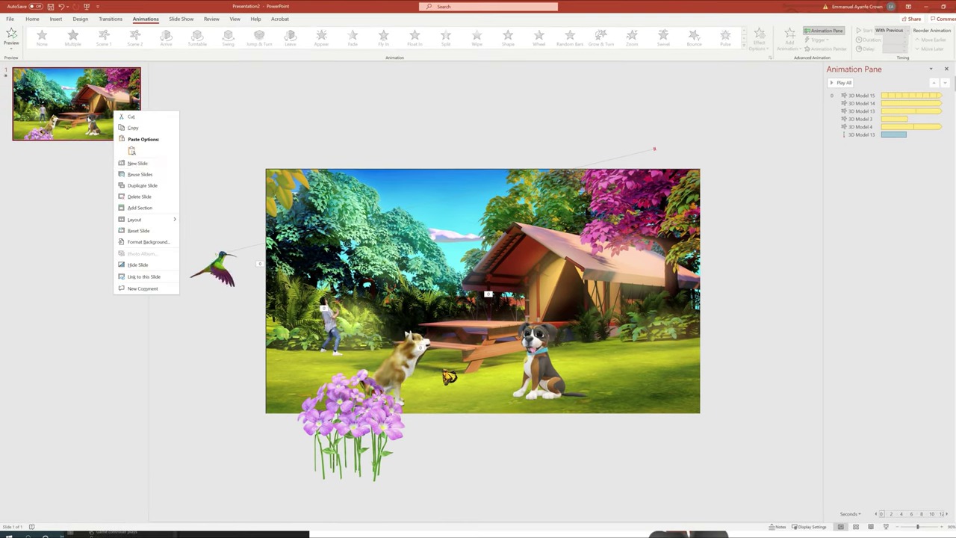
{"action": "left_click", "coordinate": [134, 162]}
{"action": "right_click", "coordinate": [564, 254]}
{"action": "left_click", "coordinate": [884, 129]}
{"action": "left_click", "coordinate": [871, 170]}
{"action": "left_click", "coordinate": [396, 237]}
{"action": "double_click", "coordinate": [428, 67]}
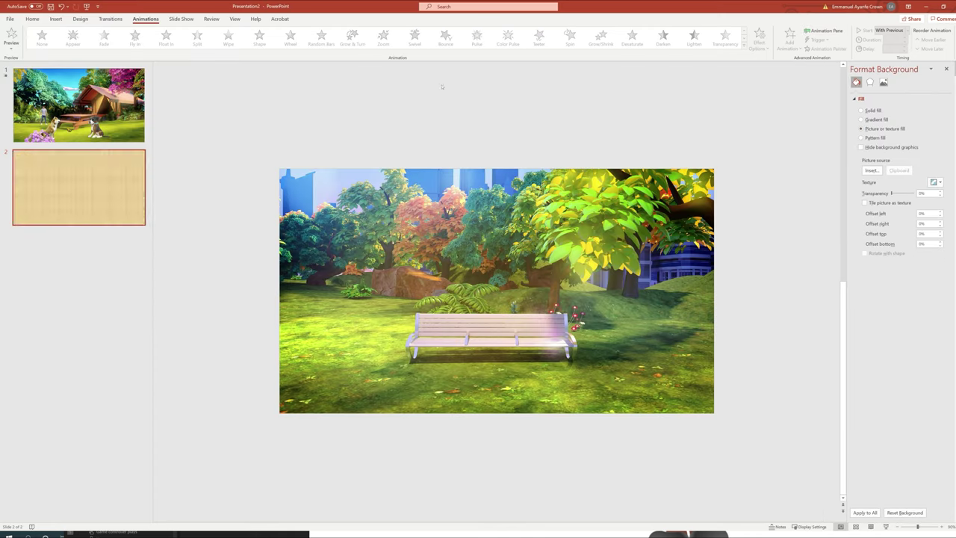
Copy the boxer puppy from slide 1 onto the park bench slide
{"action": "left_click", "coordinate": [79, 104]}
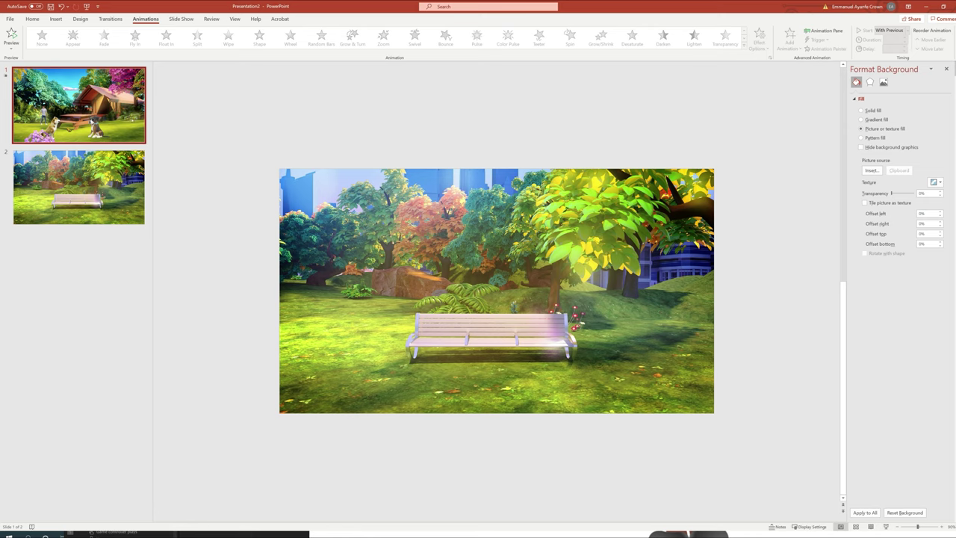
{"action": "left_click", "coordinate": [556, 362]}
{"action": "key", "text": "ctrl+c"}
{"action": "left_click", "coordinate": [28, 154]}
{"action": "key", "text": "ctrl+v"}
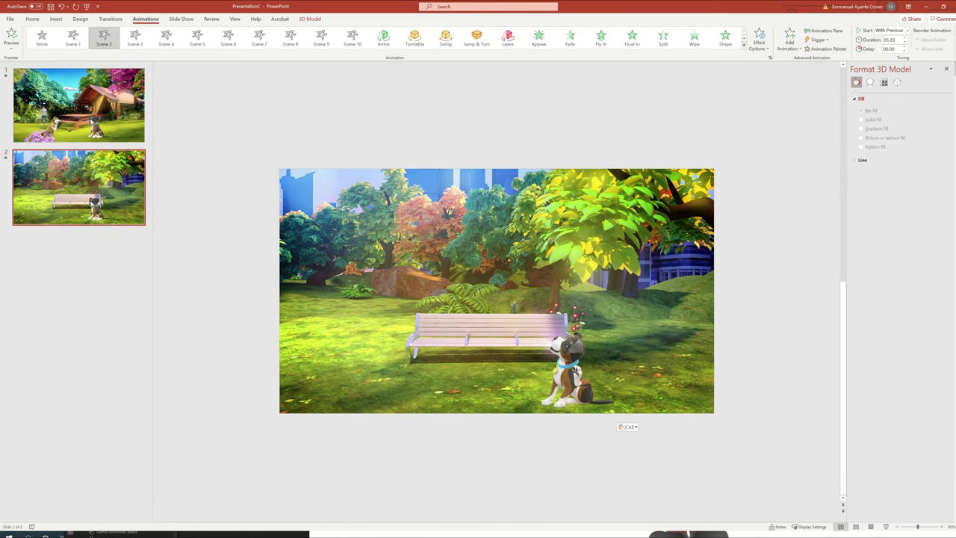
Paste a second boxer puppy and place it on the grass left of the bench, turned toward the first puppy
{"action": "key", "text": "ctrl+v"}
{"action": "left_click_drag", "start_coordinate": [568, 366], "coordinate": [388, 367]}
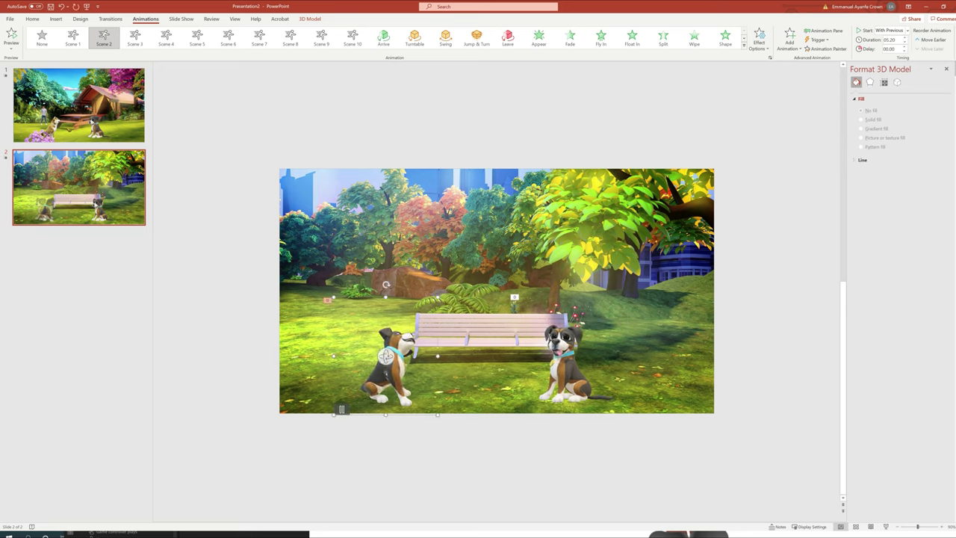
{"action": "left_click", "coordinate": [362, 359]}
{"action": "left_click", "coordinate": [568, 351]}
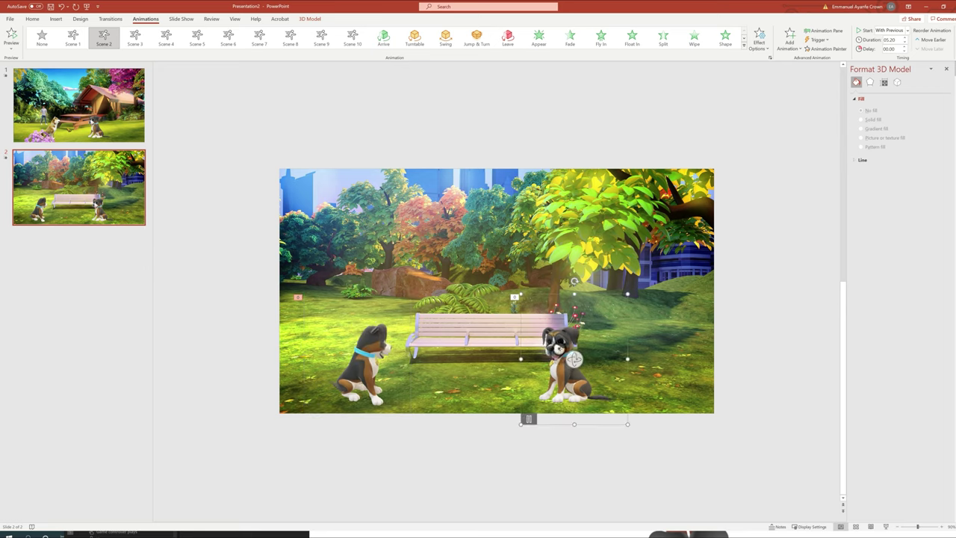
{"action": "left_click", "coordinate": [543, 367]}
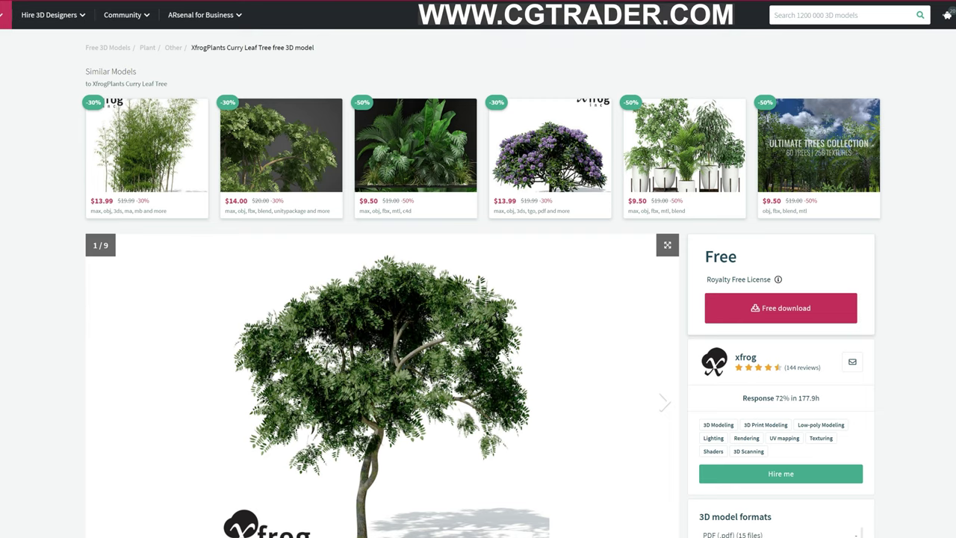
Look through the free tree model's page on CGTrader and insert a downloaded 3D model from a file onto the park bench slide
{"action": "scroll", "coordinate": [702, 194], "scroll_direction": "down", "scroll_amount": 1}
{"action": "scroll", "coordinate": [479, 284], "scroll_direction": "down", "scroll_amount": 2}
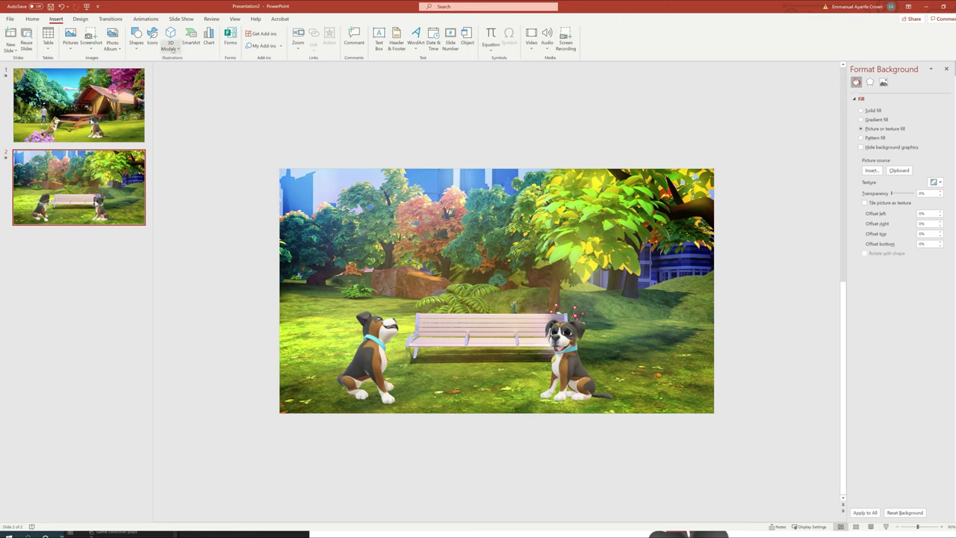
{"action": "left_click", "coordinate": [187, 70]}
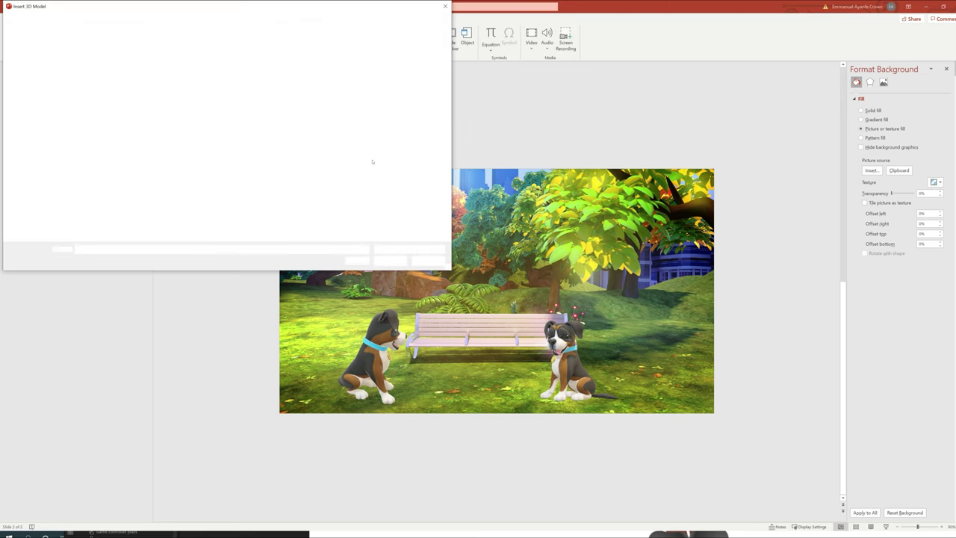
{"action": "double_click", "coordinate": [174, 65]}
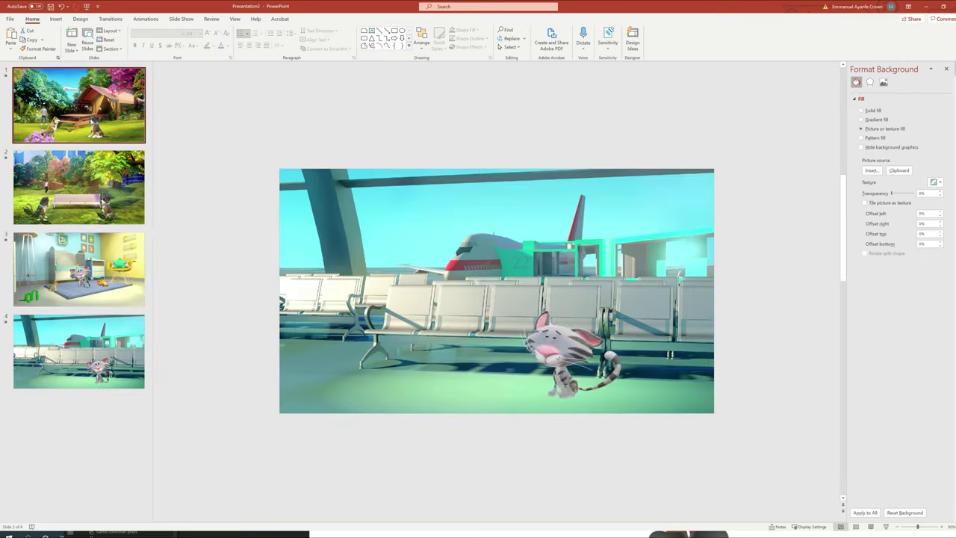
Paste the copied puppy onto the airport slide and give the blank fifth slide a gradient background
{"action": "key", "text": "ctrl+v"}
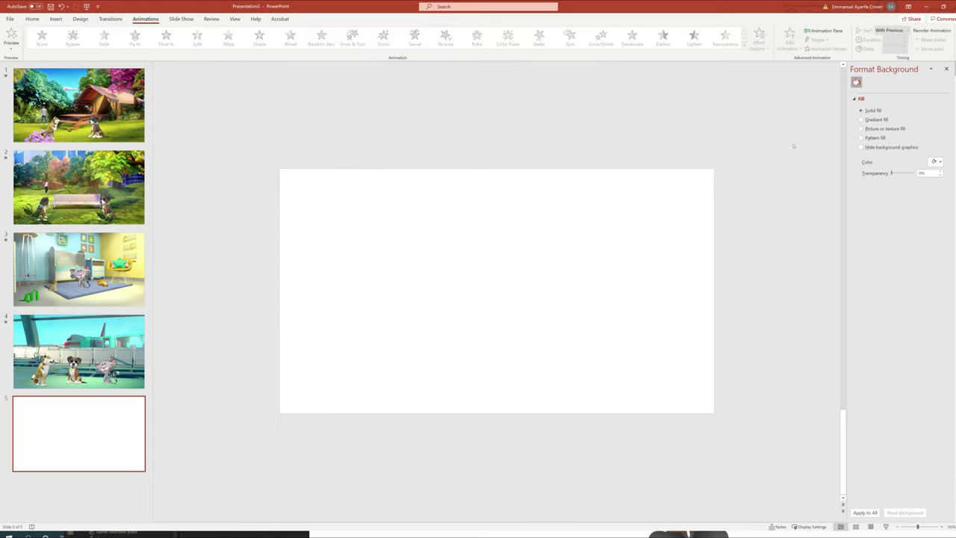
{"action": "left_click", "coordinate": [862, 119]}
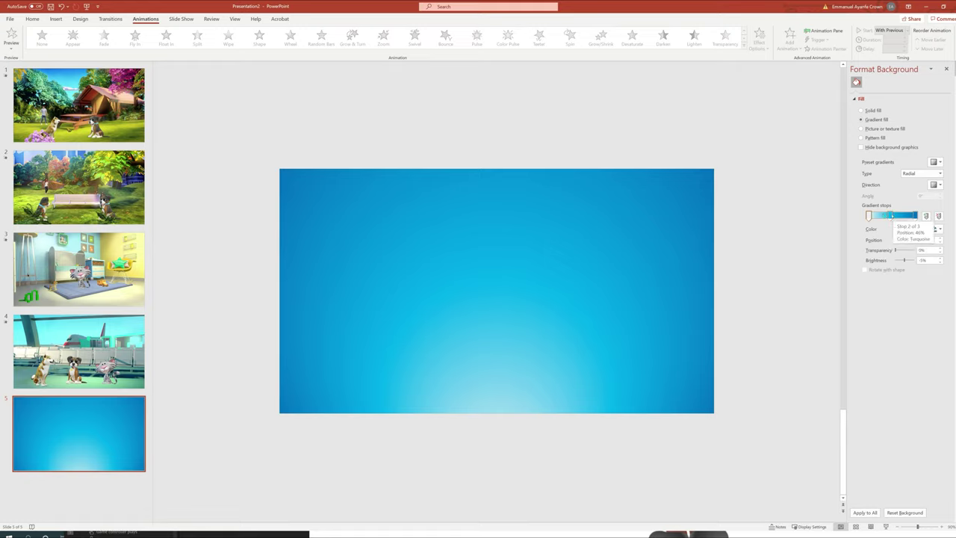
Try golden yellow as the color of the radial gradient's middle stop on slide 5, and undo the change
{"action": "left_click", "coordinate": [891, 216]}
{"action": "left_click", "coordinate": [936, 229]}
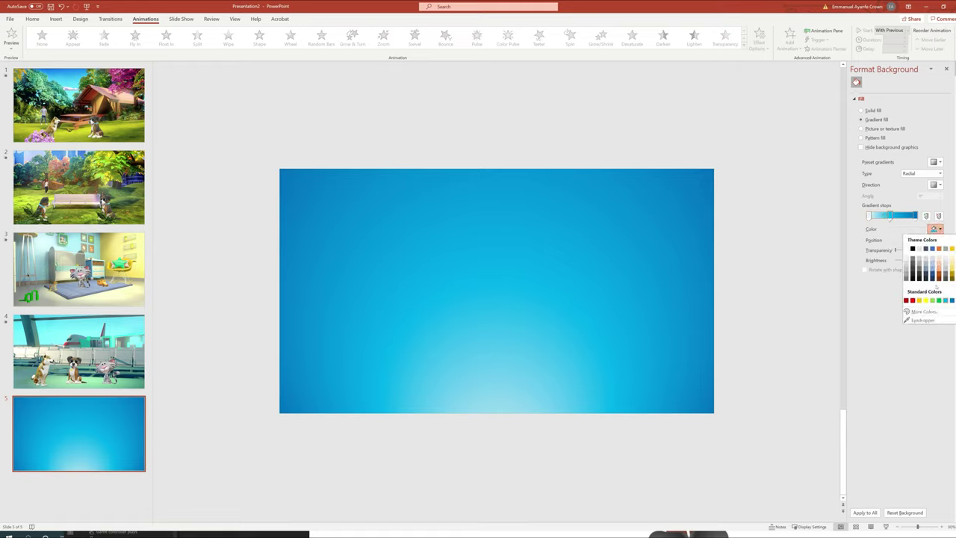
{"action": "left_click", "coordinate": [919, 299]}
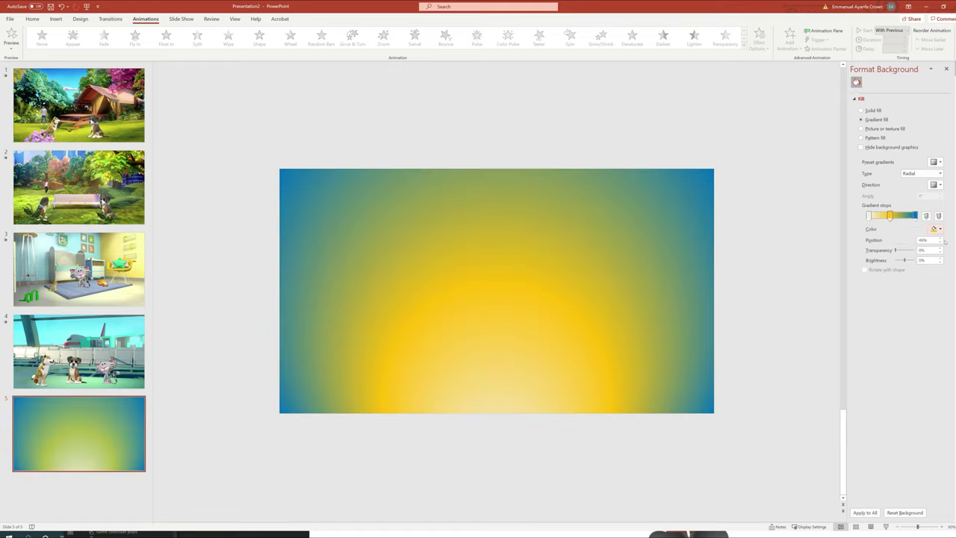
{"action": "key", "text": "ctrl+z"}
{"action": "left_click", "coordinate": [546, 130]}
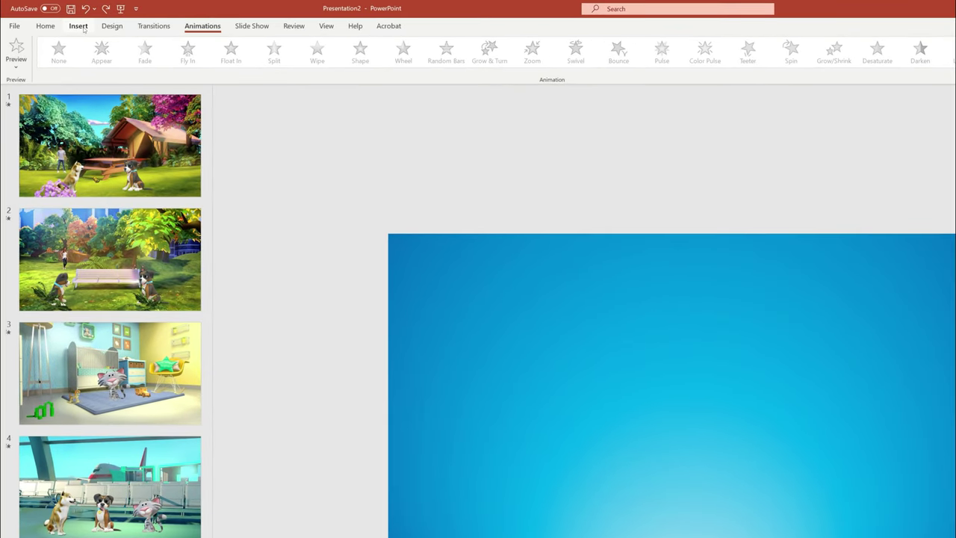
{"action": "left_click", "coordinate": [79, 27]}
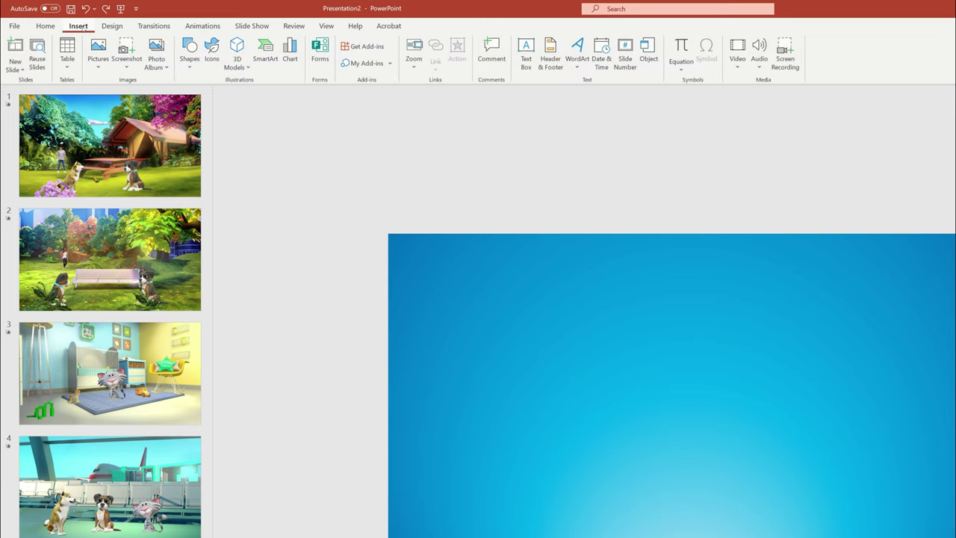
{"action": "left_click", "coordinate": [527, 49]}
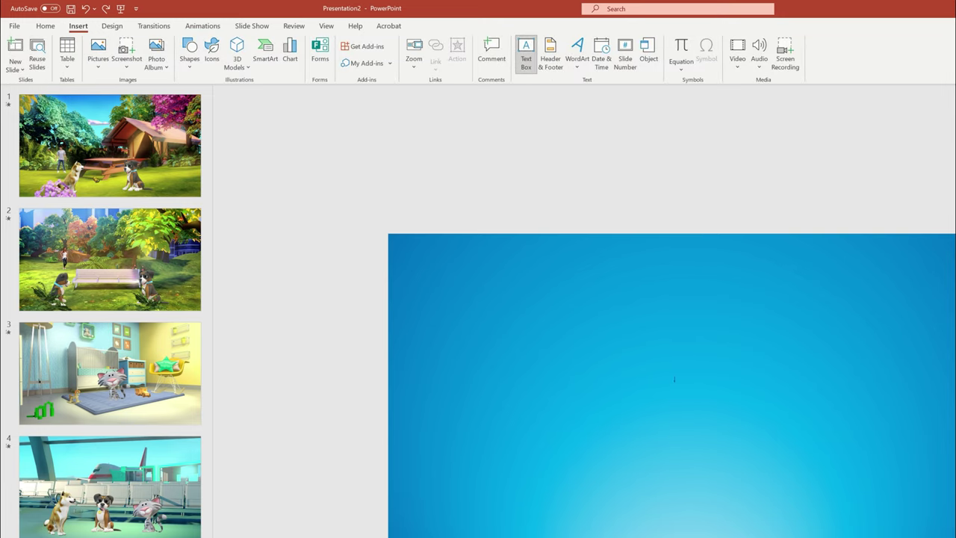
{"action": "left_click_drag", "start_coordinate": [579, 362], "coordinate": [799, 411]}
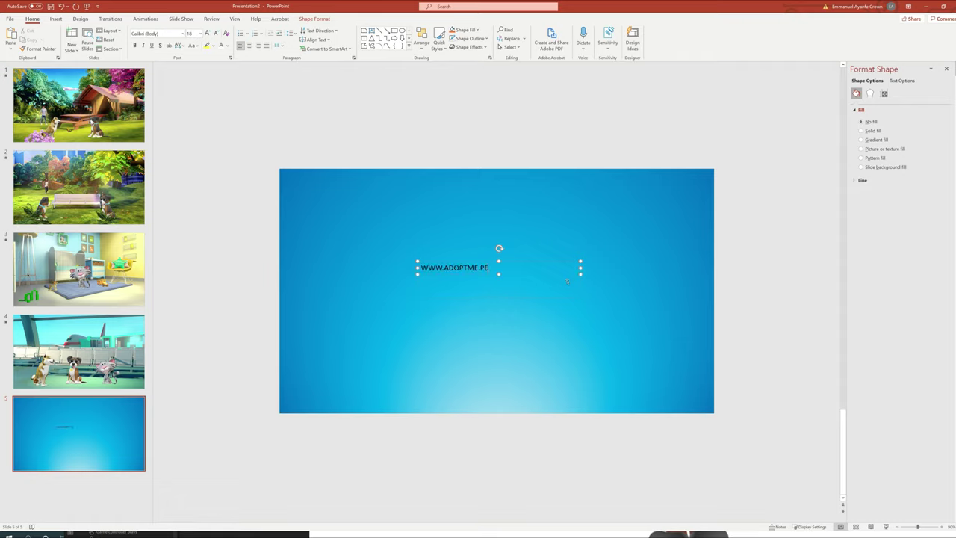
Enlarge the web address to 48 pt, widen its box to fit one line, and move it slightly lower toward the right
{"action": "key", "text": "ctrl+bracketright"}
{"action": "key", "text": "ctrl+bracketright"}
{"action": "key", "text": "ctrl+bracketright"}
{"action": "key", "text": "ctrl+bracketright"}
{"action": "key", "text": "ctrl+bracketright"}
{"action": "key", "text": "ctrl+bracketright"}
{"action": "key", "text": "ctrl+bracketright"}
{"action": "key", "text": "ctrl+bracketright"}
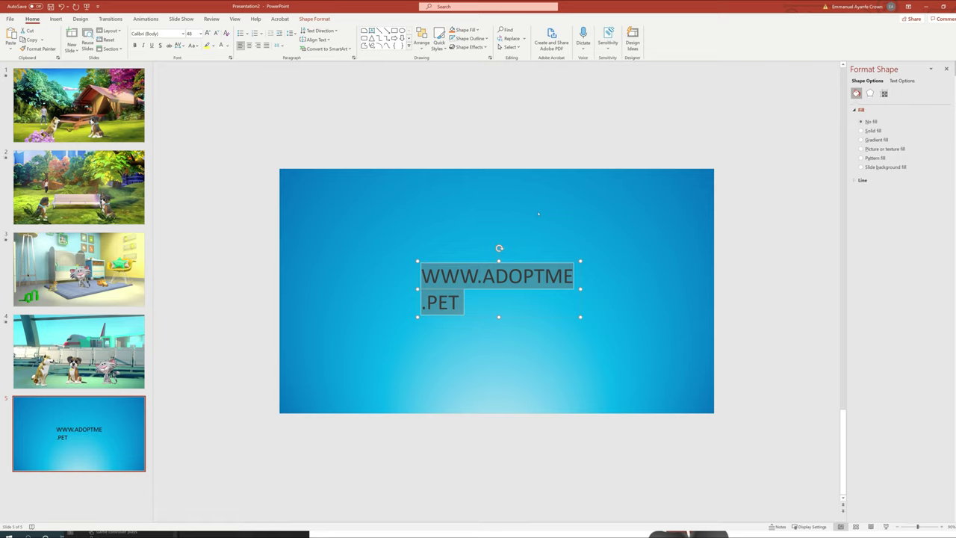
{"action": "left_click_drag", "start_coordinate": [580, 288], "coordinate": [635, 289]}
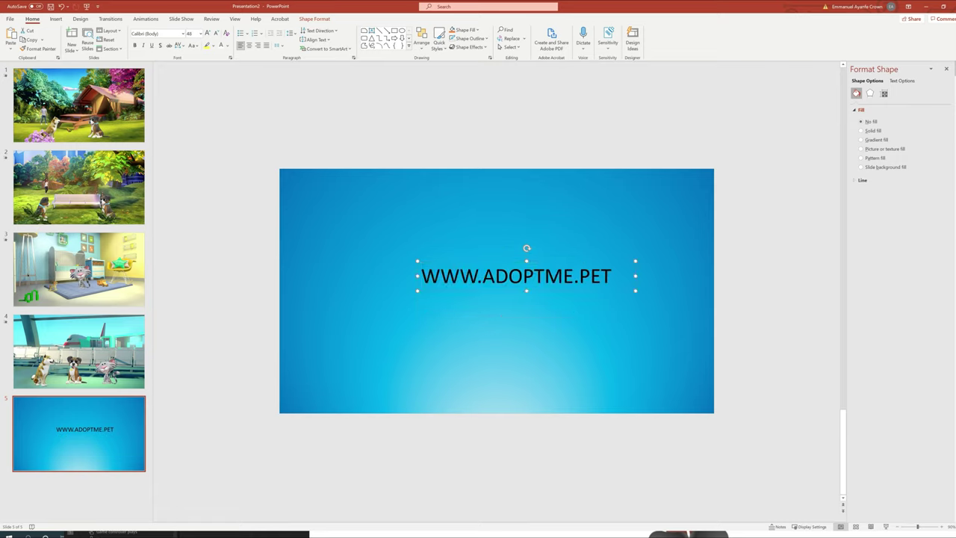
{"action": "left_click_drag", "start_coordinate": [567, 260], "coordinate": [591, 298]}
Format the web address in white Aharoni and widen its box so the text fits on one line
{"action": "left_click", "coordinate": [183, 33]}
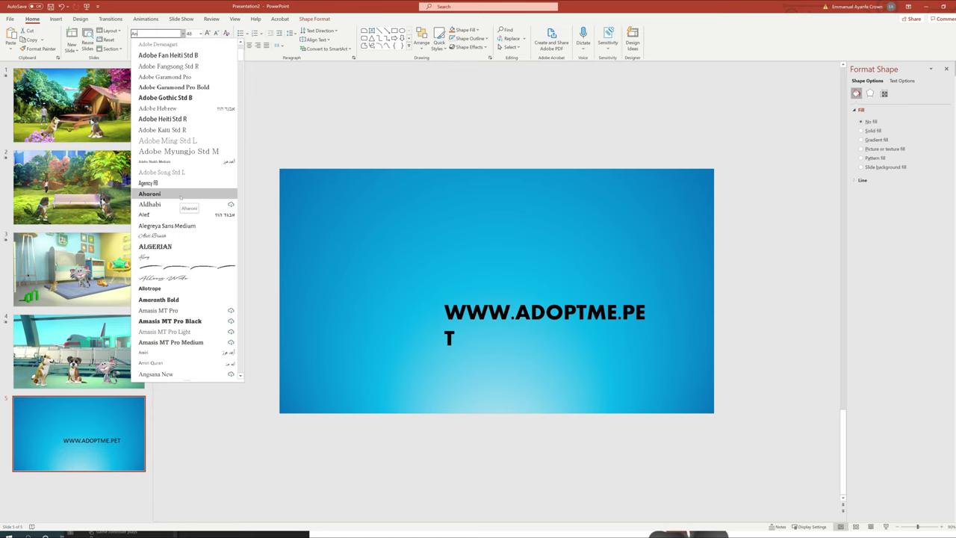
{"action": "left_click", "coordinate": [150, 193]}
{"action": "left_click_drag", "start_coordinate": [659, 313], "coordinate": [679, 324]}
{"action": "left_click", "coordinate": [222, 46]}
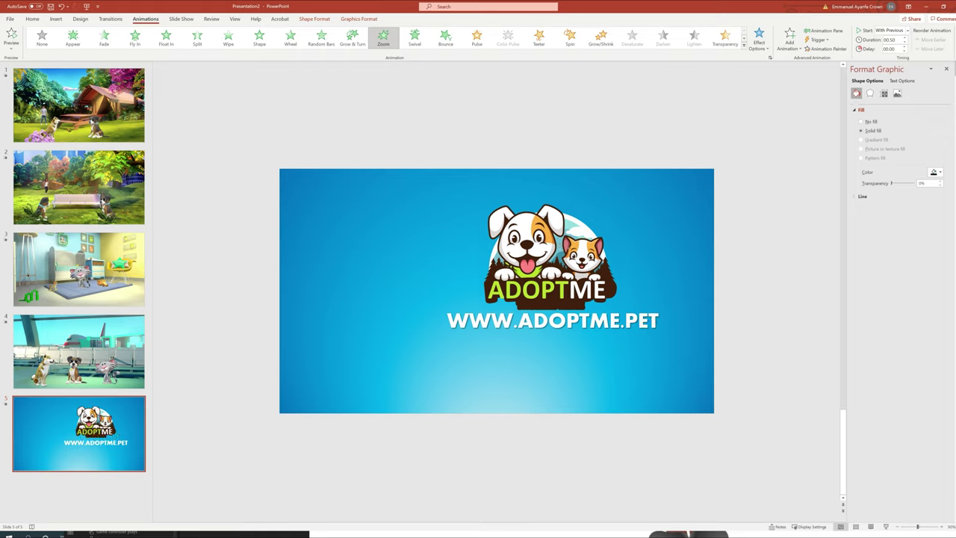
Paste the gray striped cat 3D model onto slide 5, to the left of the AdoptMe logo
{"action": "right_click", "coordinate": [569, 234]}
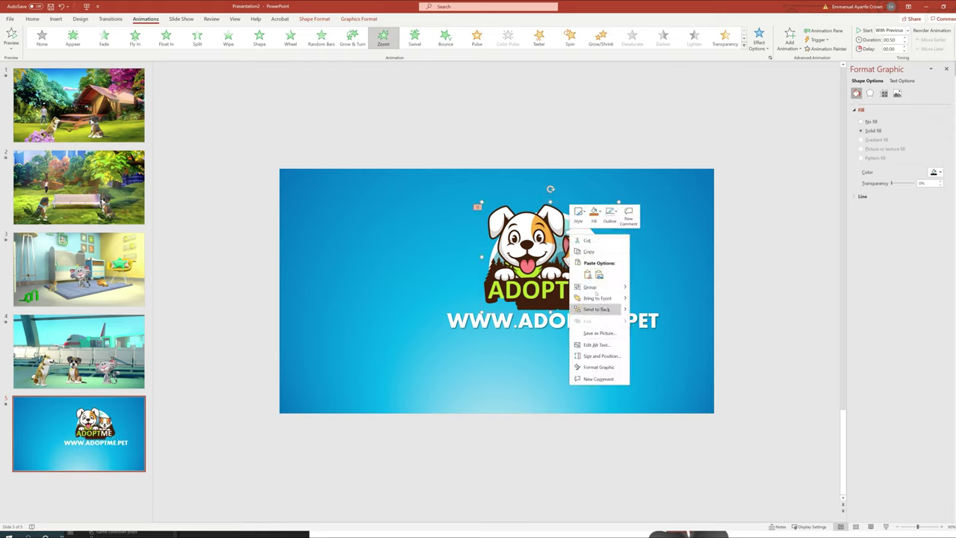
{"action": "left_click", "coordinate": [682, 236]}
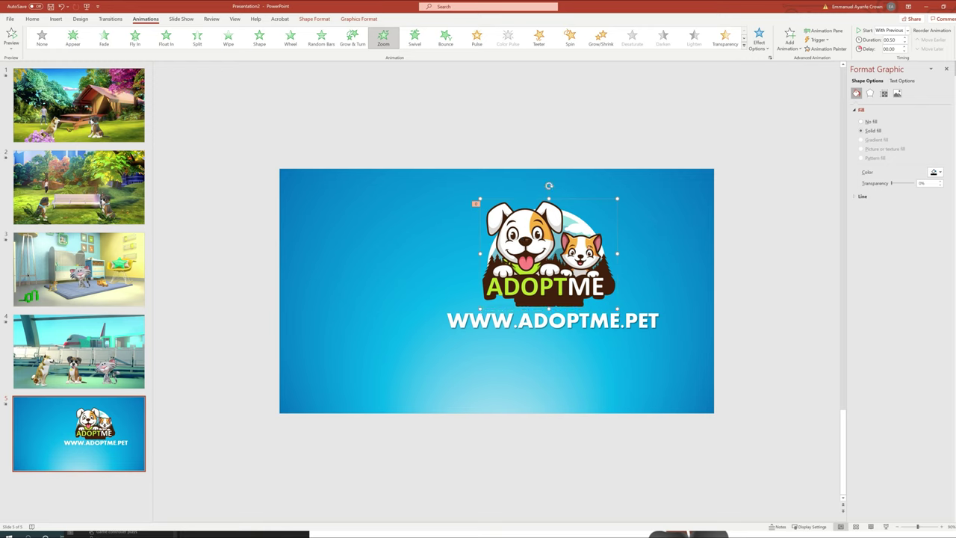
{"action": "left_click", "coordinate": [635, 247]}
{"action": "key", "text": "ctrl+v"}
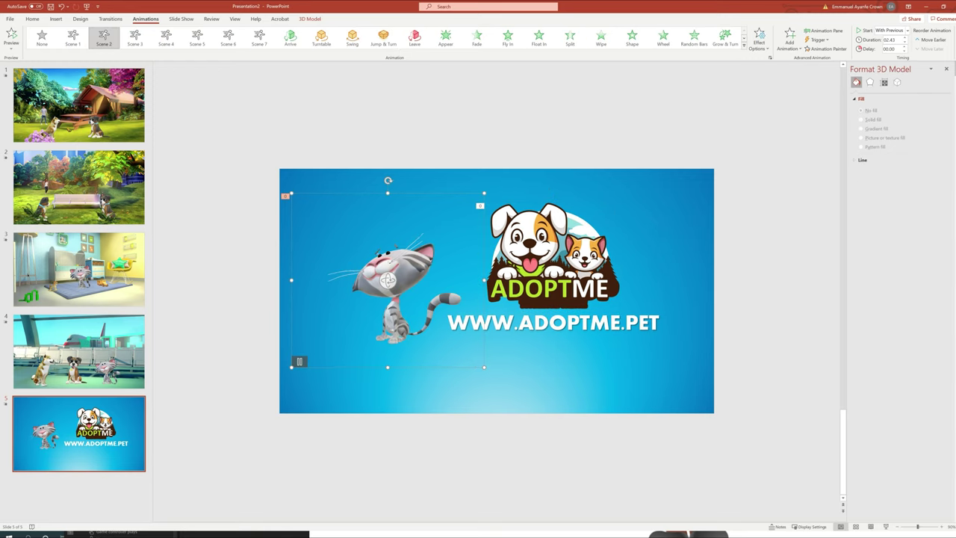
Apply the Scene 6 animation to the cat model beside the logo
{"action": "left_click", "coordinate": [369, 230]}
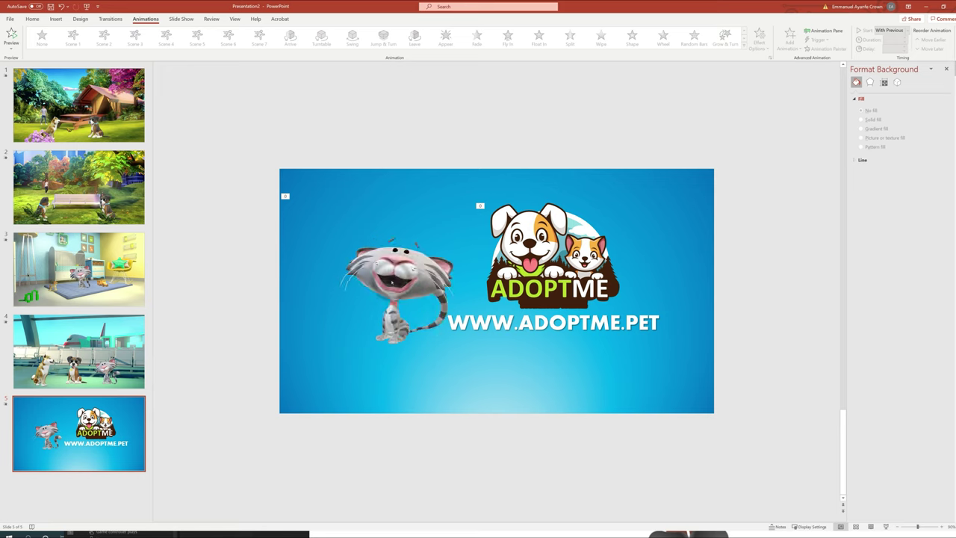
{"action": "left_click", "coordinate": [388, 280]}
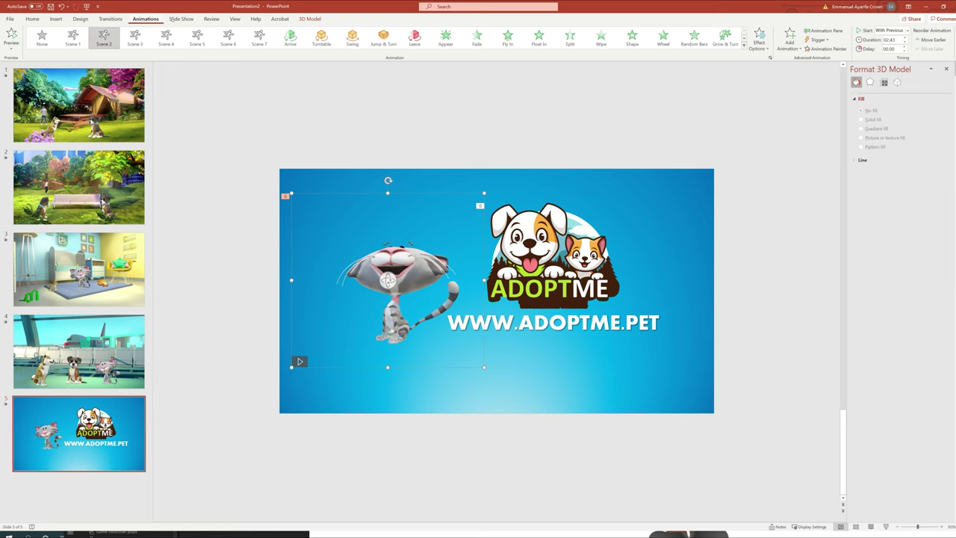
{"action": "left_click", "coordinate": [228, 37]}
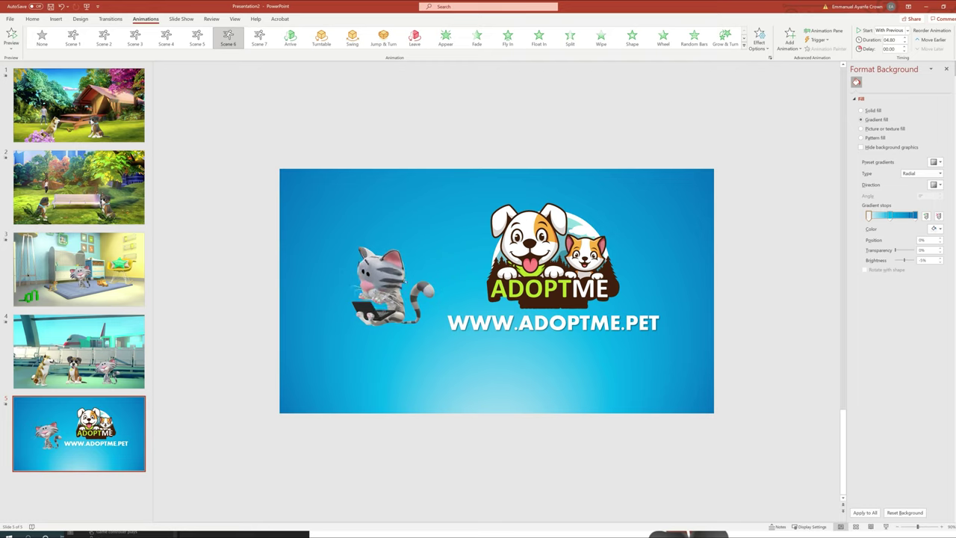
{"action": "left_click", "coordinate": [371, 255]}
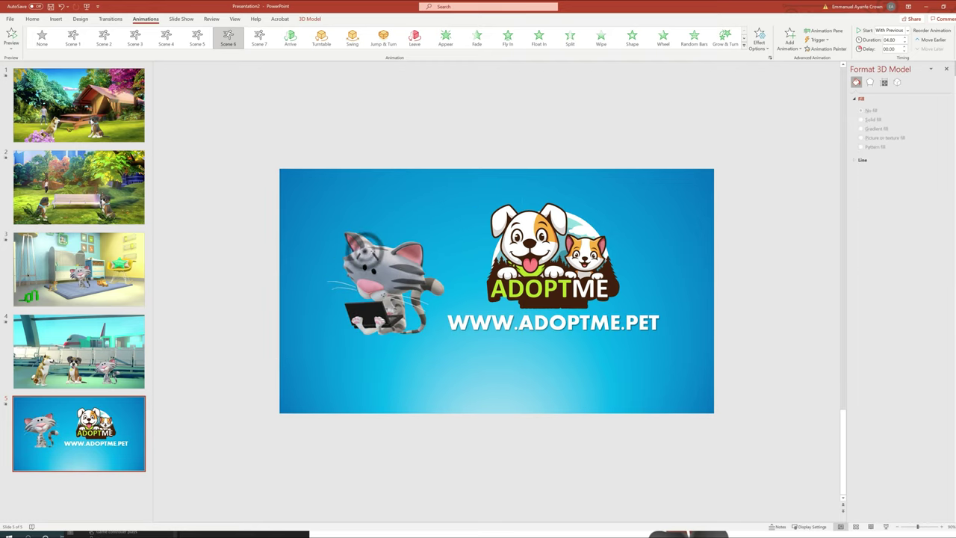
Give the web address text an Appear animation that starts with the previous one
{"action": "left_click", "coordinate": [639, 317]}
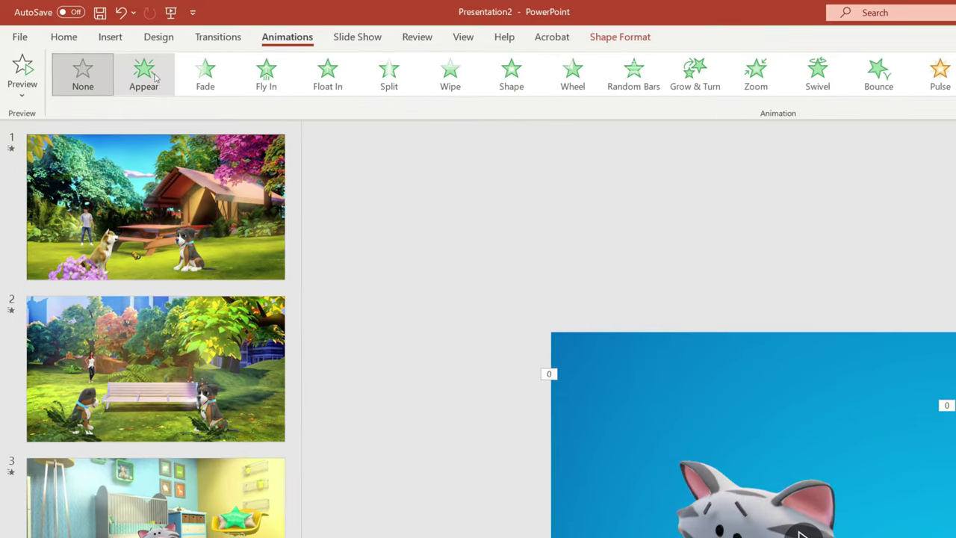
{"action": "left_click", "coordinate": [154, 77]}
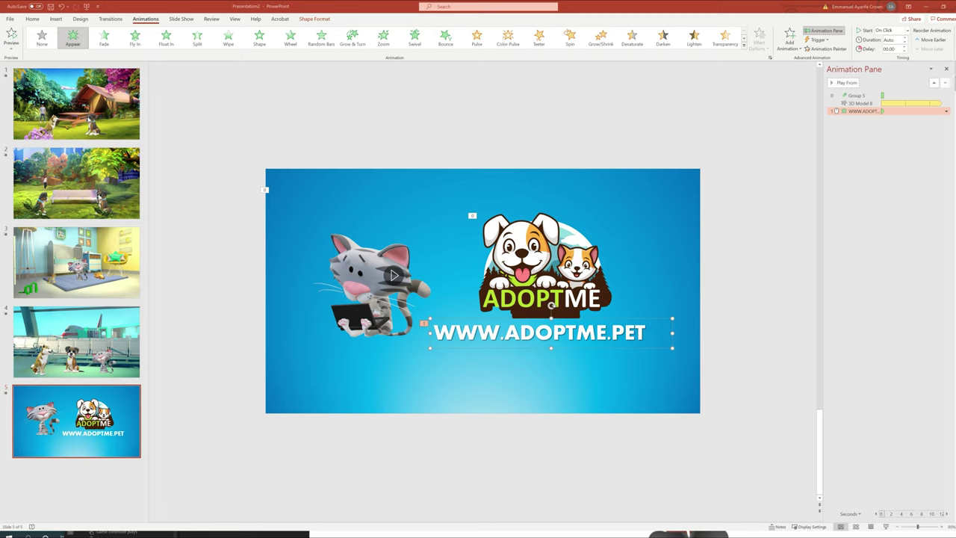
{"action": "left_click", "coordinate": [947, 112]}
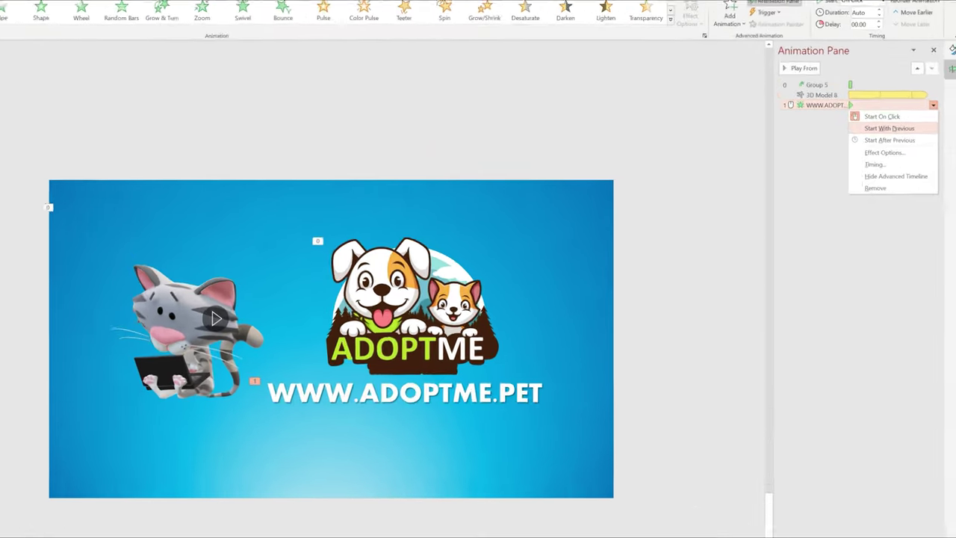
{"action": "left_click", "coordinate": [913, 128]}
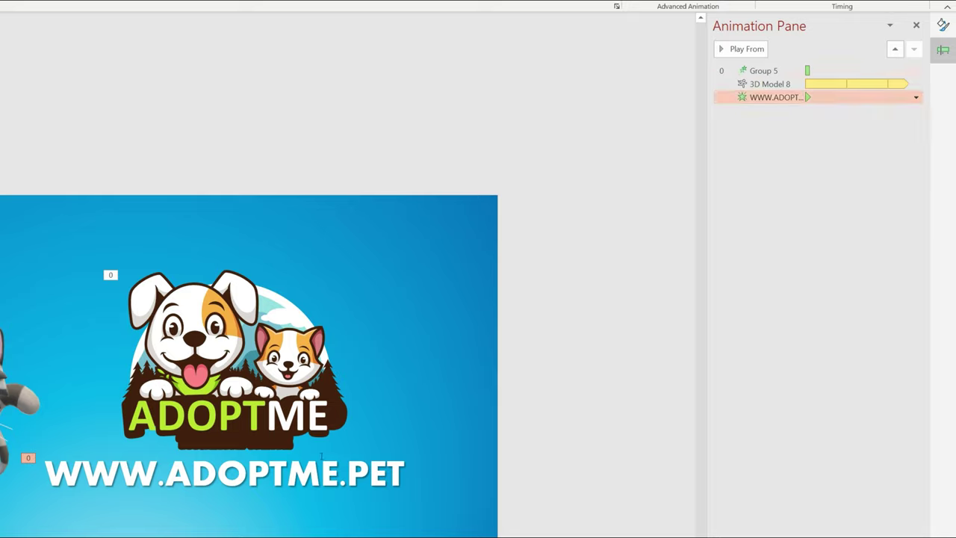
Set the web address's Appear effect to animate text by letter with a 0.2-second delay between letters
{"action": "left_click", "coordinate": [916, 97]}
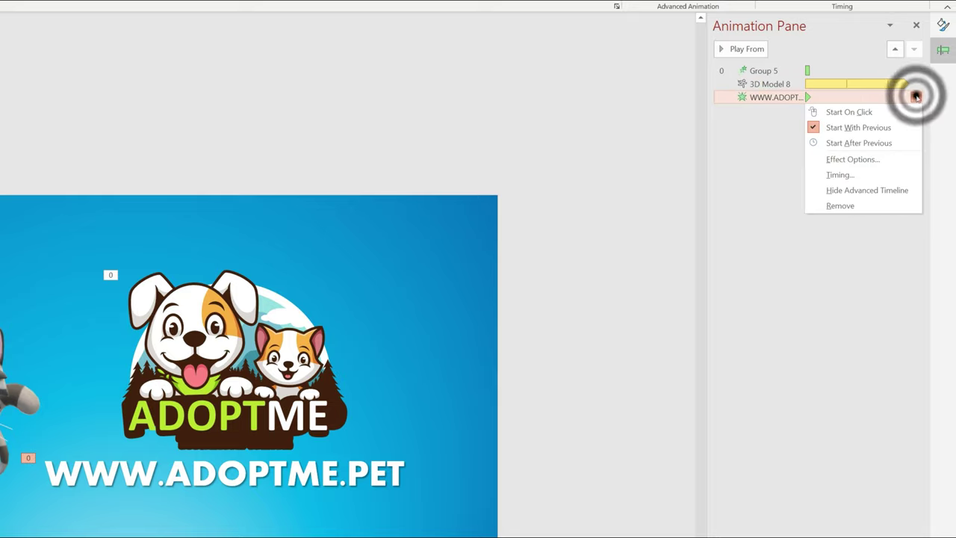
{"action": "left_click", "coordinate": [868, 164]}
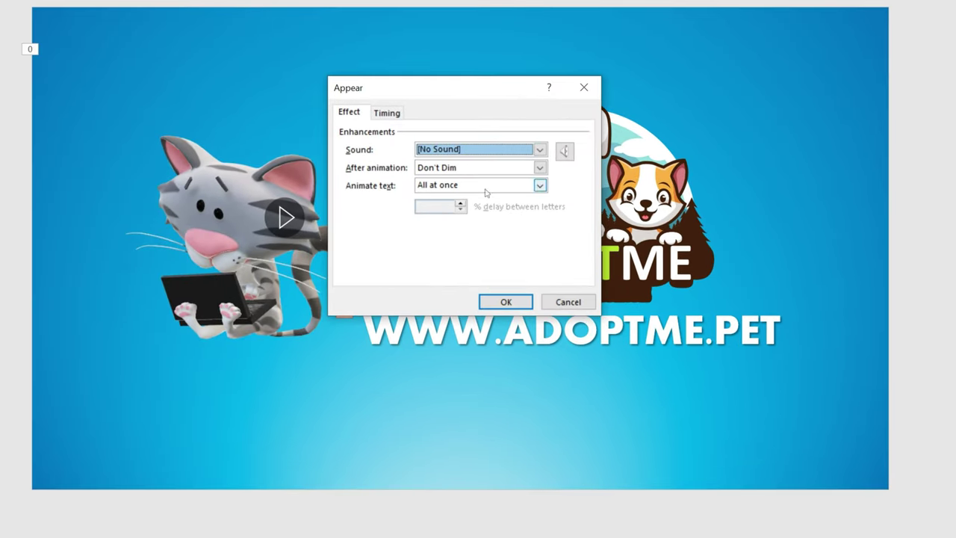
{"action": "left_click", "coordinate": [540, 185]}
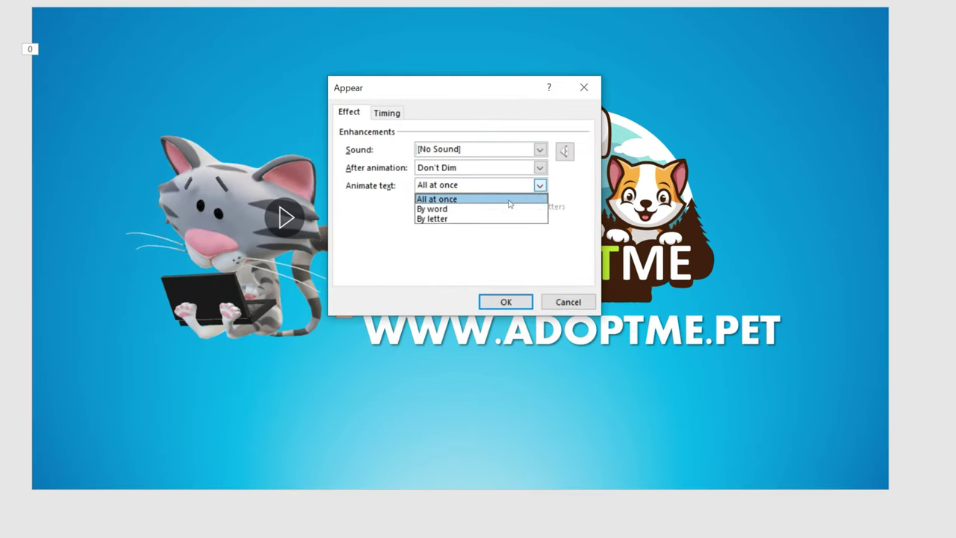
{"action": "left_click", "coordinate": [481, 216]}
{"action": "left_click", "coordinate": [460, 210]}
{"action": "left_click", "coordinate": [460, 210]}
{"action": "left_click", "coordinate": [460, 210]}
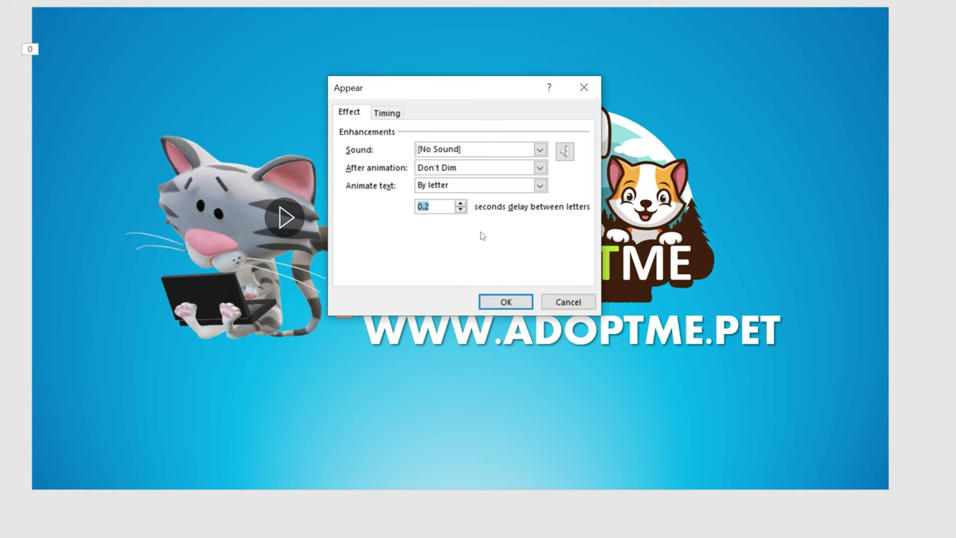
{"action": "left_click", "coordinate": [506, 301]}
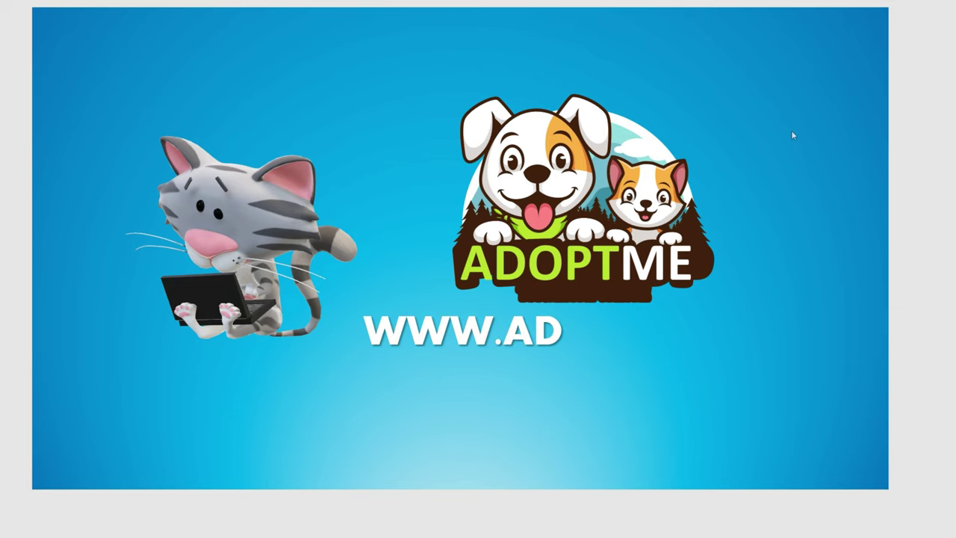